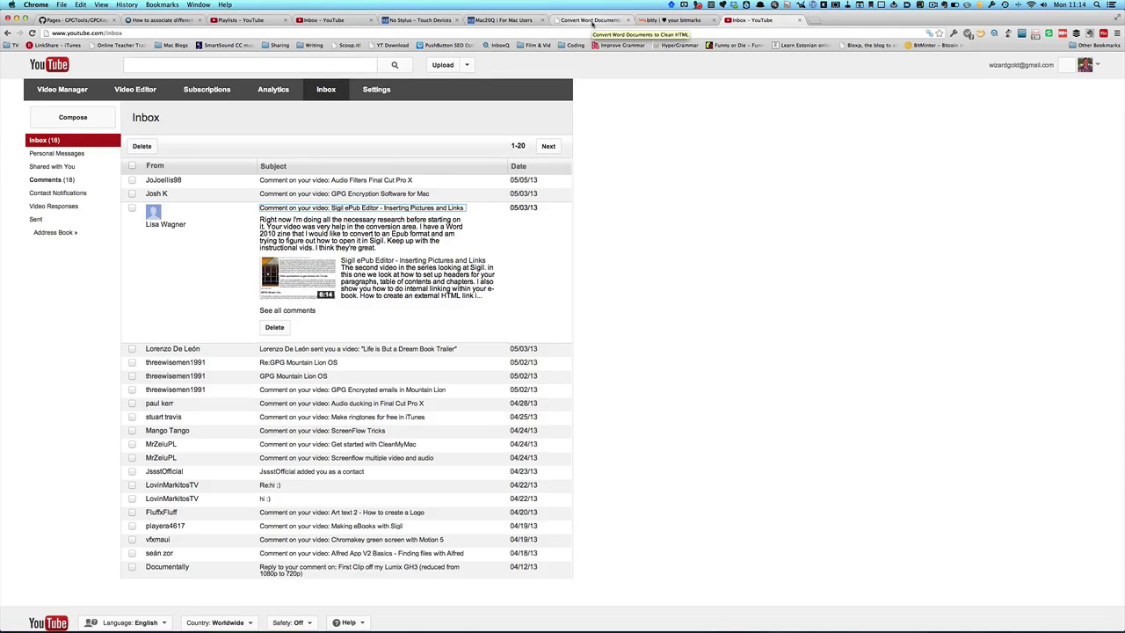
Copy the entire text of the Photo Editor 2 document in Pages and convert it on the Word to Clean HTML page.
left_click(591, 20)
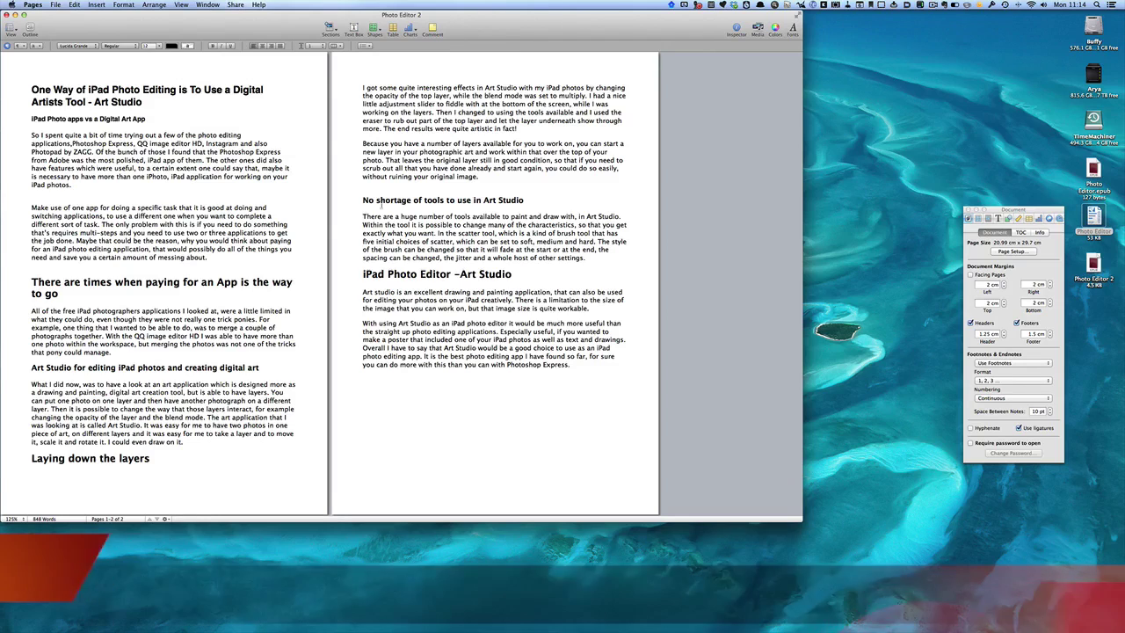
key("super+a")
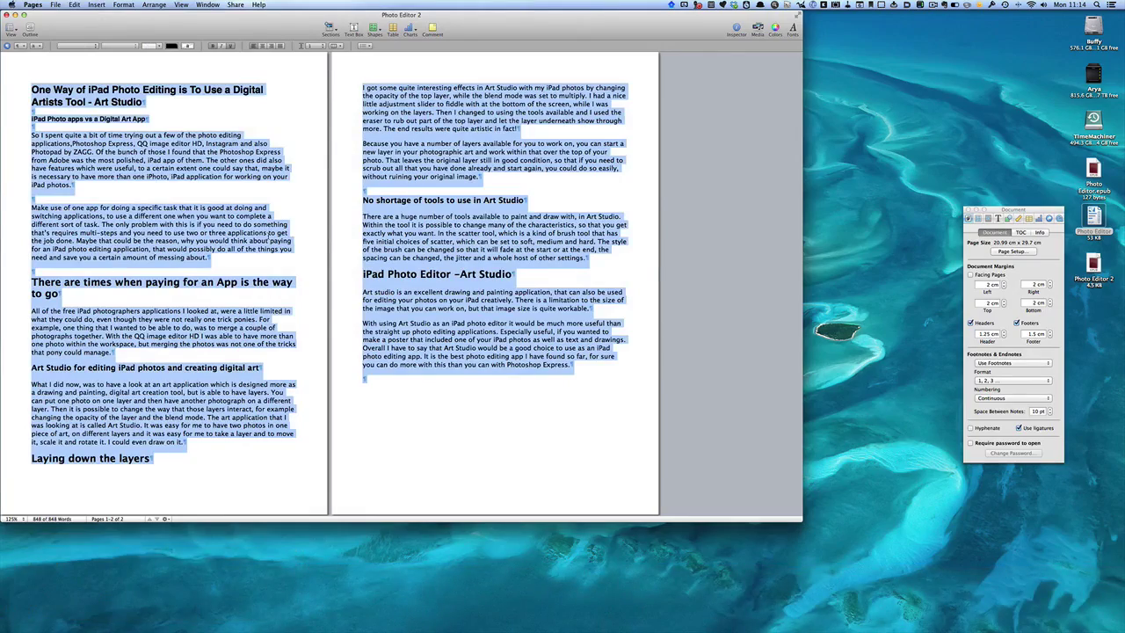
key("super+Tab")
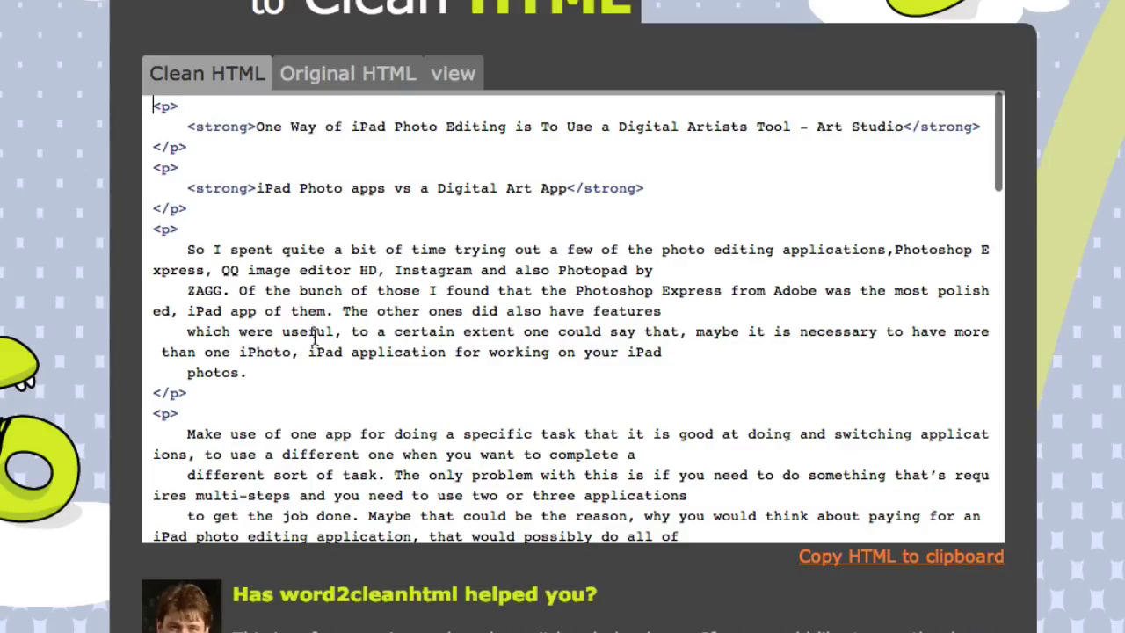
Look through the converted clean HTML and select all of its code for copying.
scroll(313, 339, "down", 10)
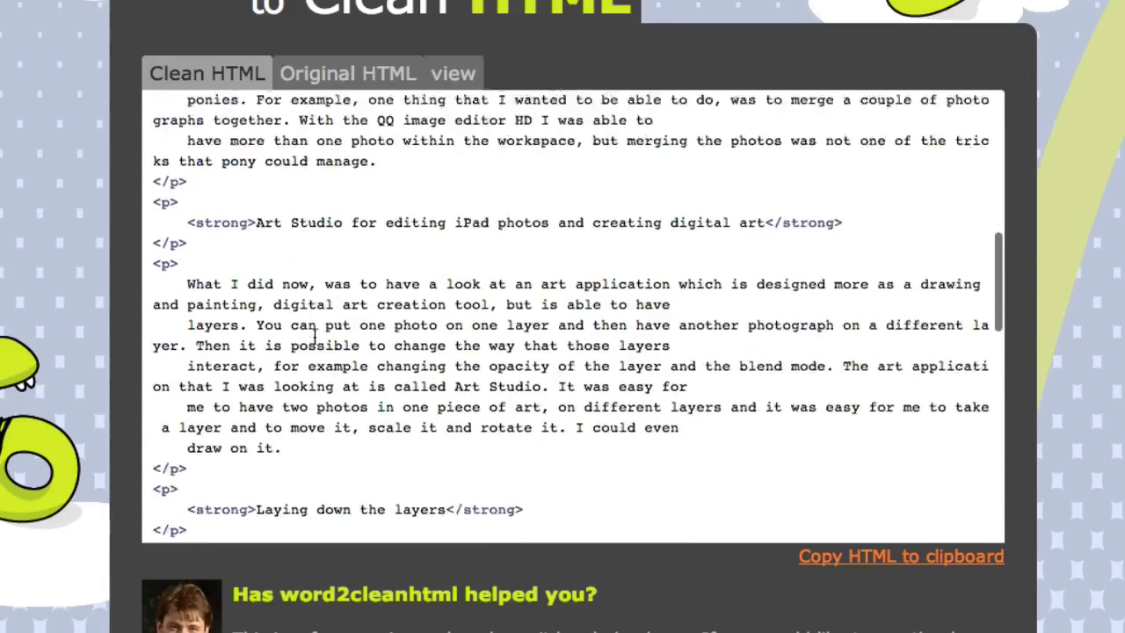
scroll(382, 336, "up", 10)
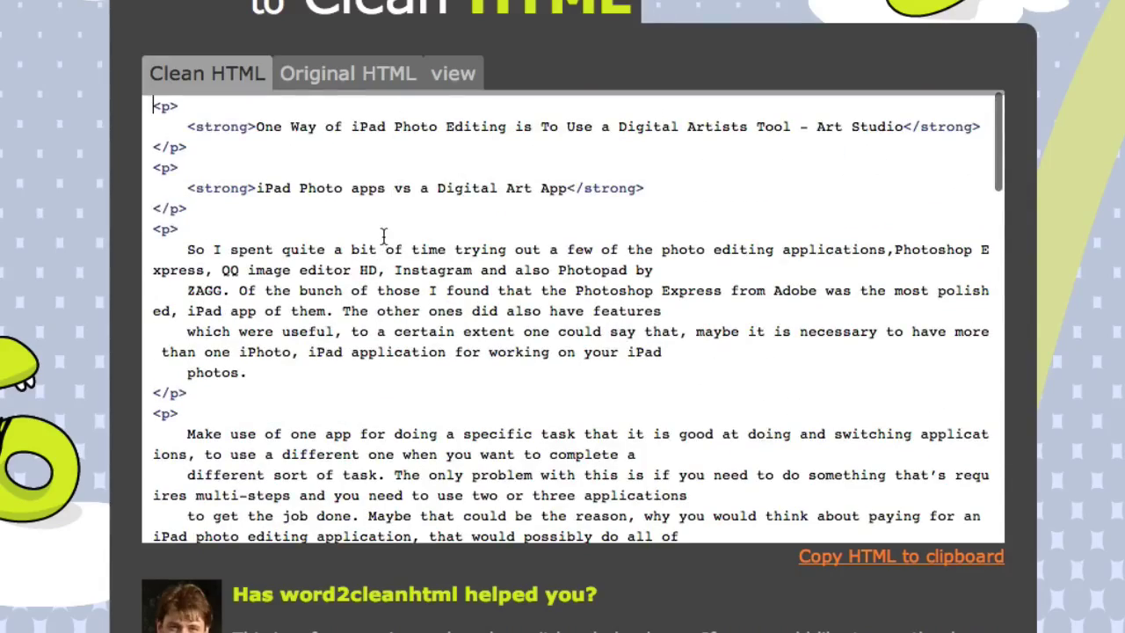
key("super+a")
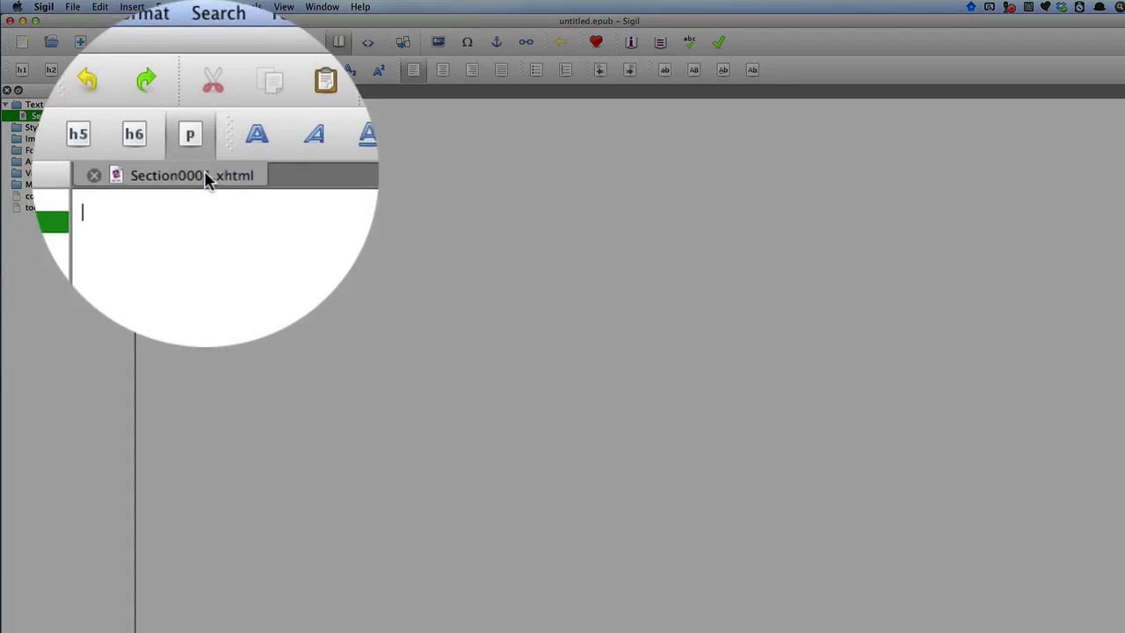
In Sigil, replace the empty paragraph in the body code of Section0001.xhtml with the copied HTML.
key("F4")
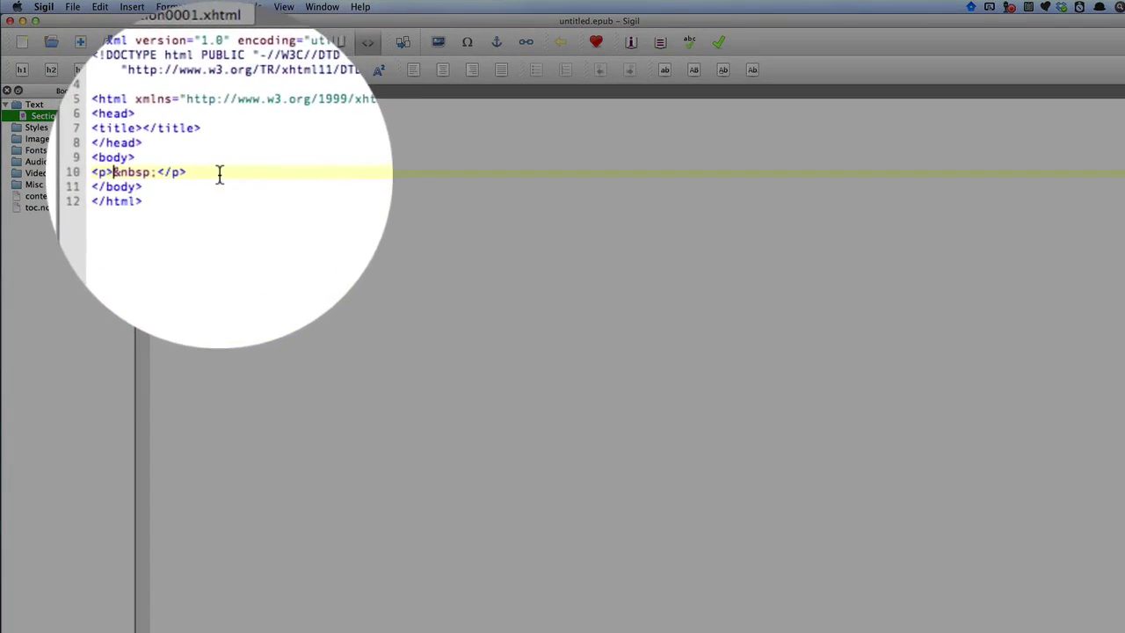
left_click_drag(186, 173, 93, 173)
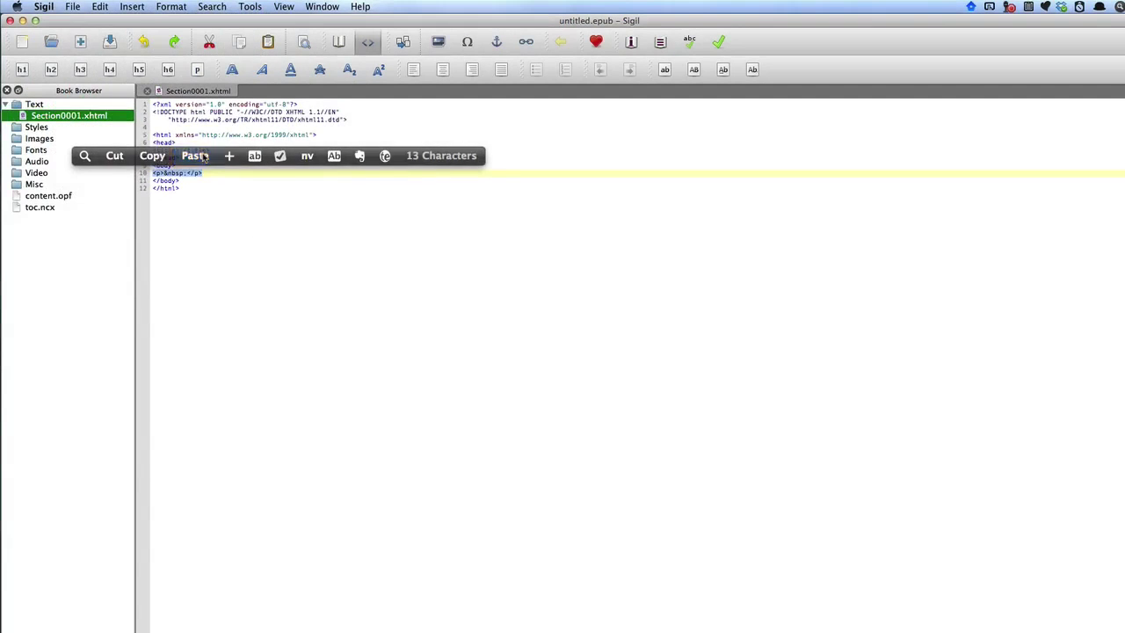
left_click(197, 155)
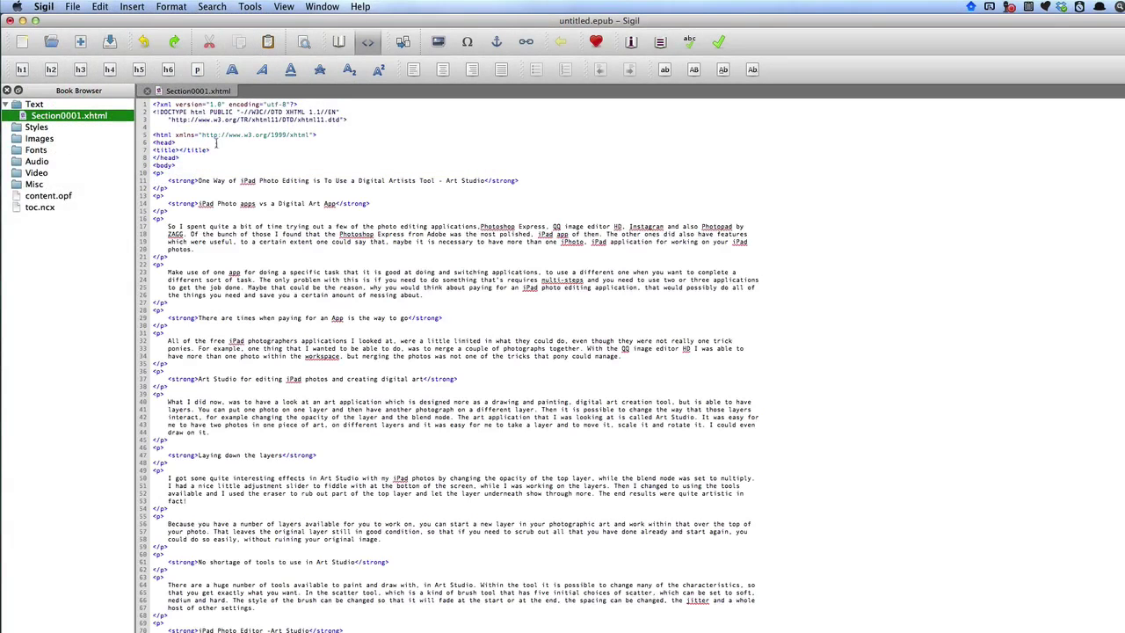
In book view, format the title "One Way of iPad Photo Editing..." as heading 1 and "iPad Photo apps vs a Digital Art App" as heading 2.
key("ctrl+shift+b")
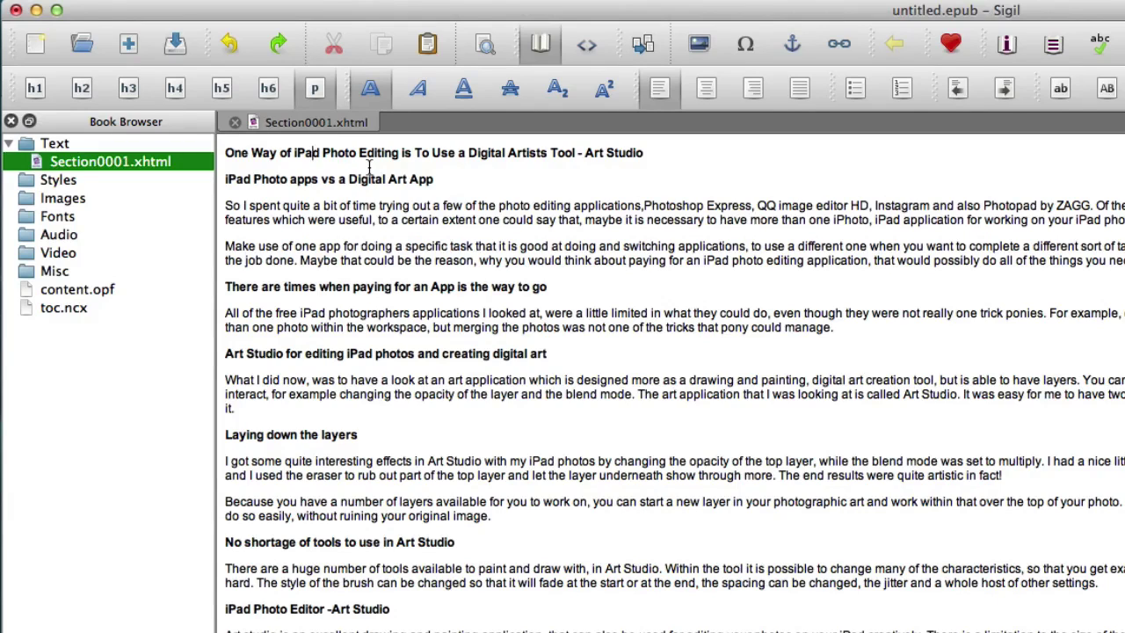
key("super+1")
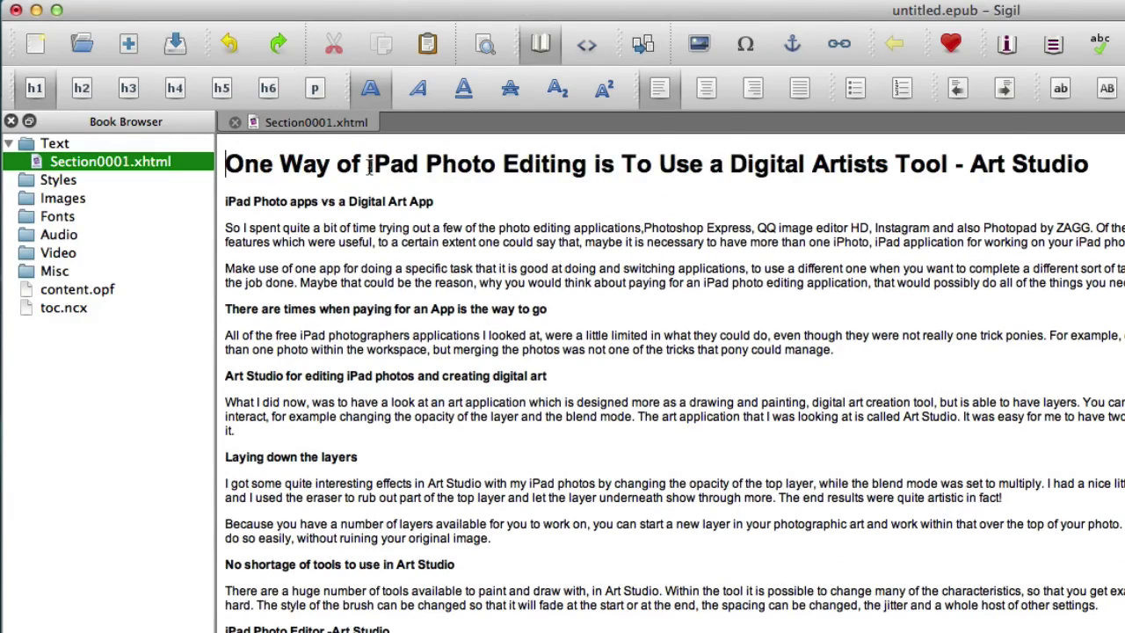
key("Down")
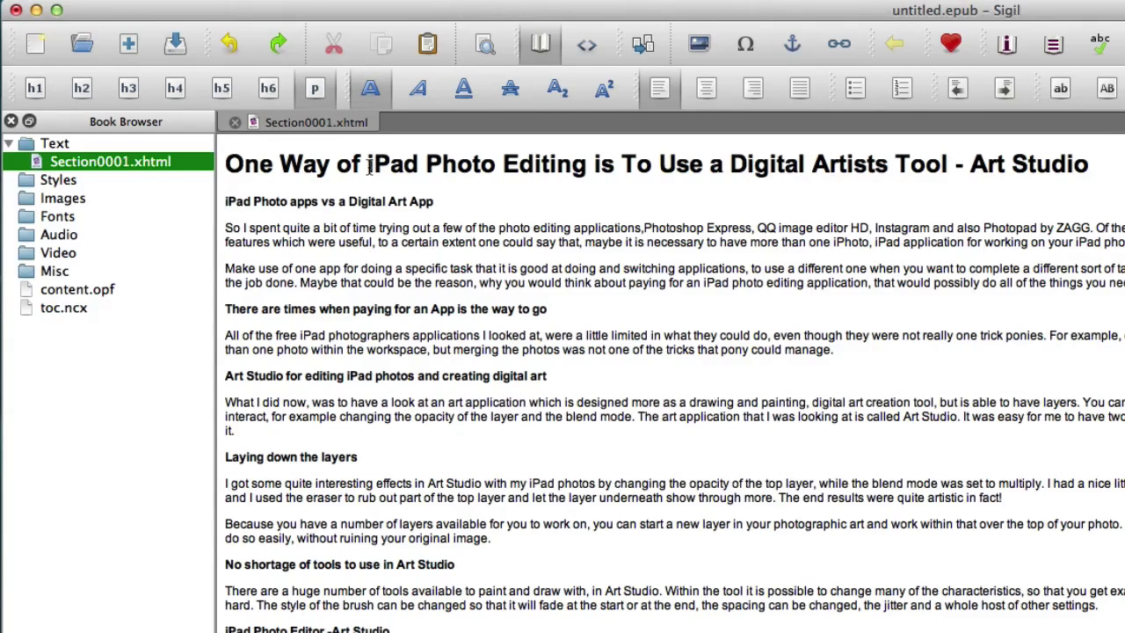
key("super+2")
Format "There are times when paying for an App..." as heading 3, and "Art Studio for editing iPad photos..." and "Laying down the layers" as heading 2.
key("Down")
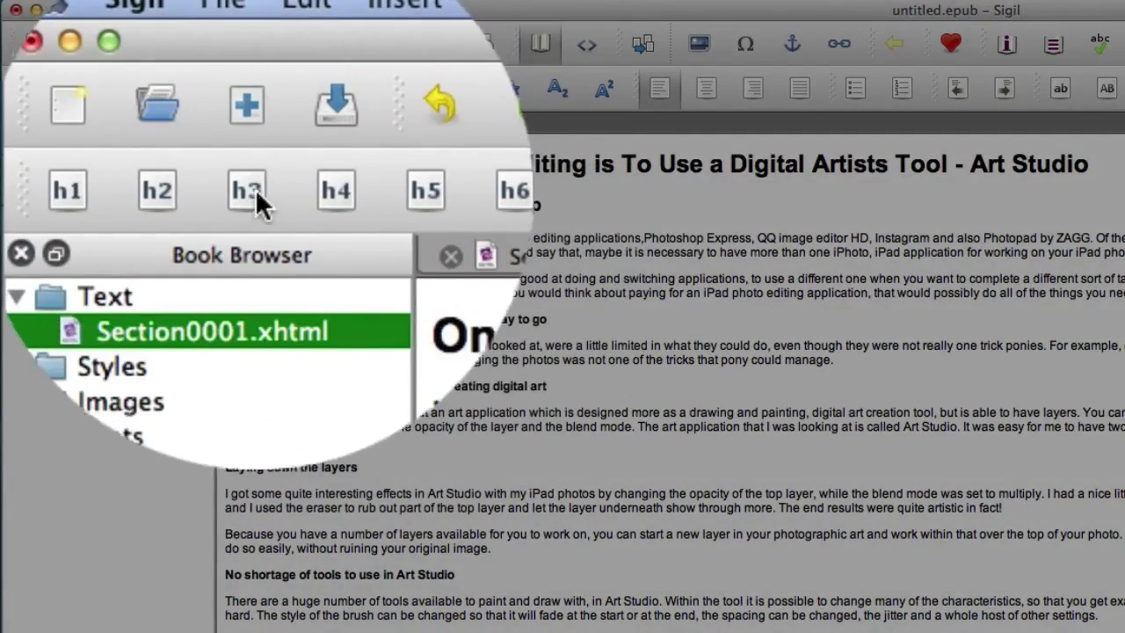
left_click(130, 90)
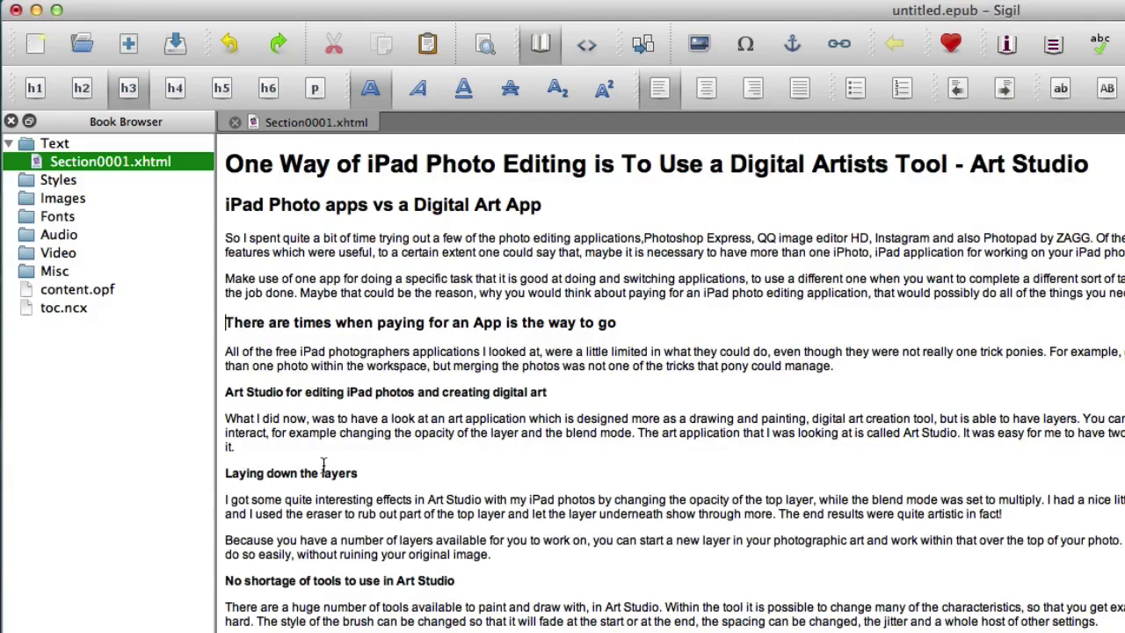
left_click(322, 397)
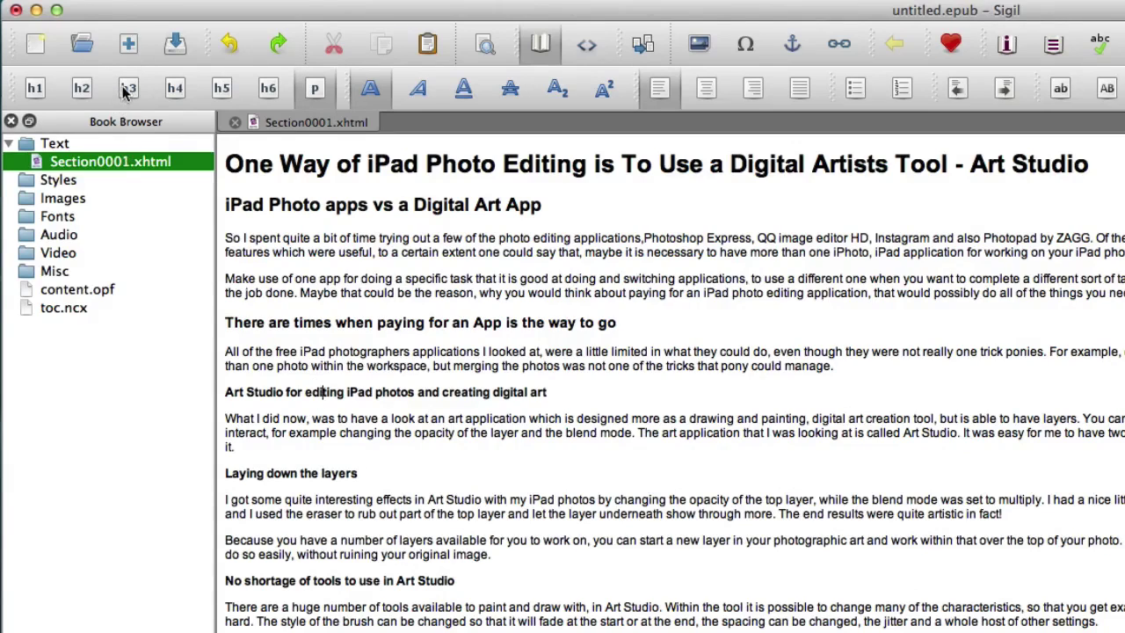
left_click(84, 93)
left_click(314, 488)
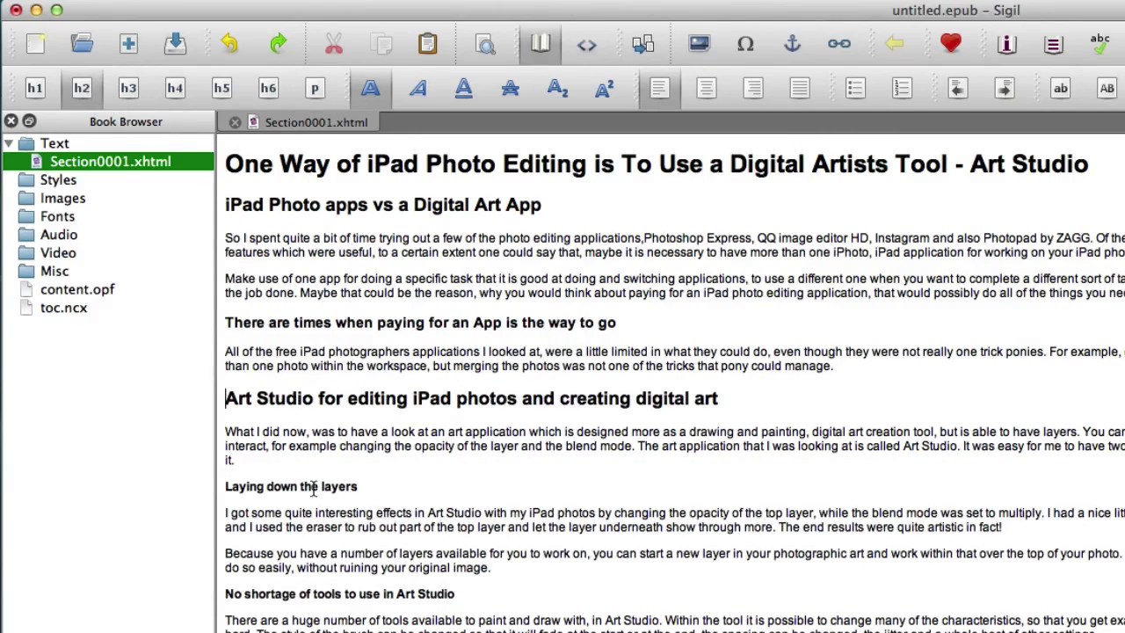
left_click(82, 89)
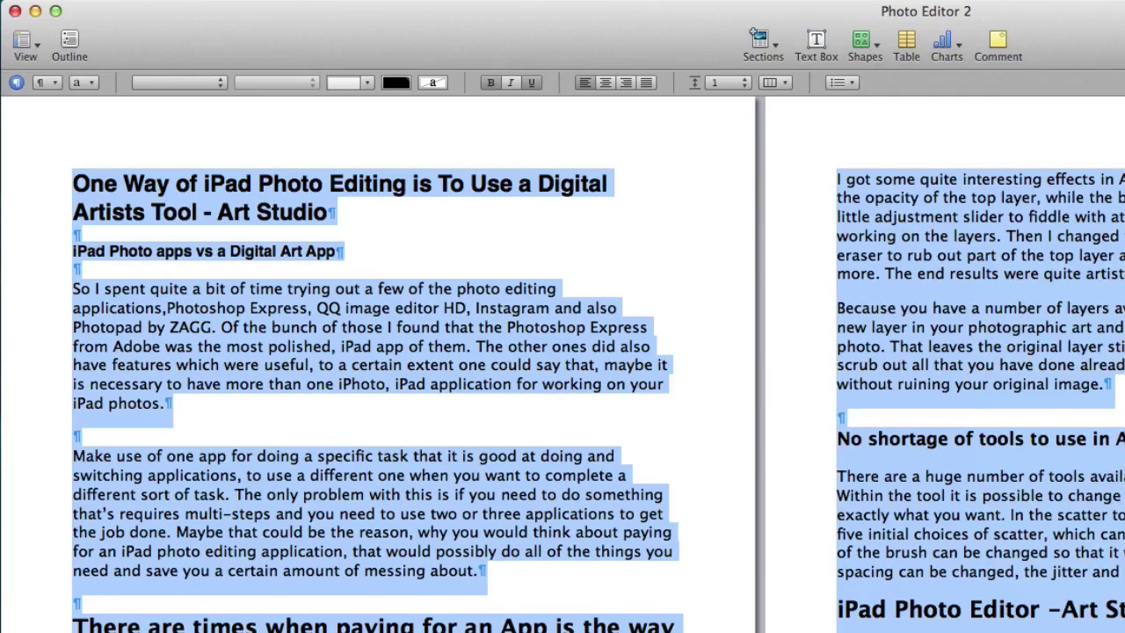
Add Art Studio.png from the Pictures folder to the book and insert it before "So I spent quite a bit of time".
key("Left")
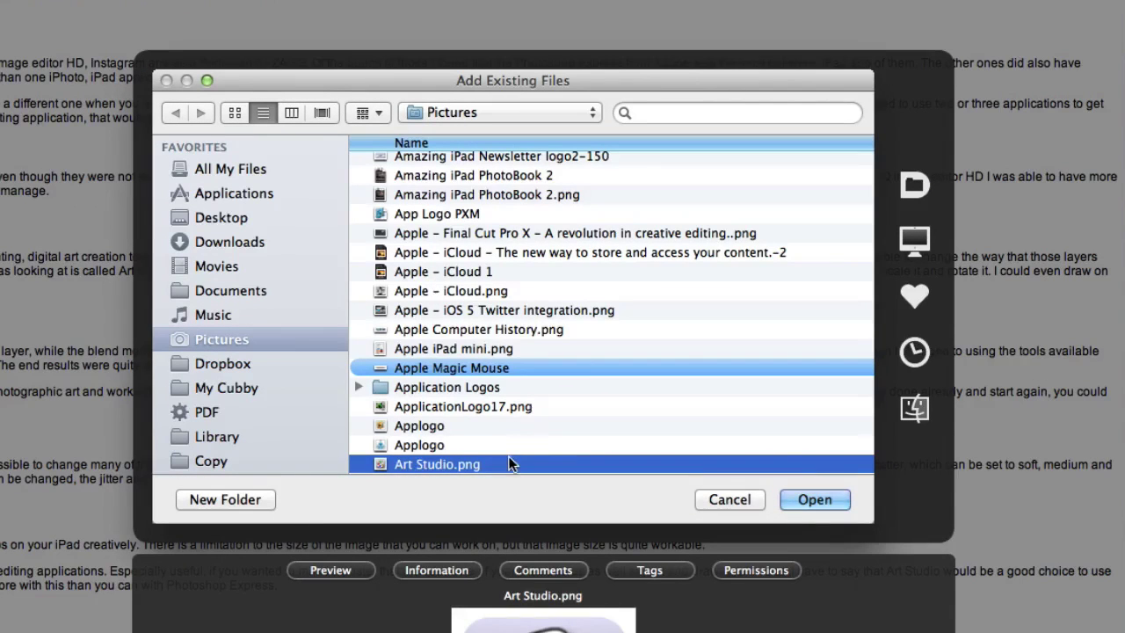
left_click(815, 499)
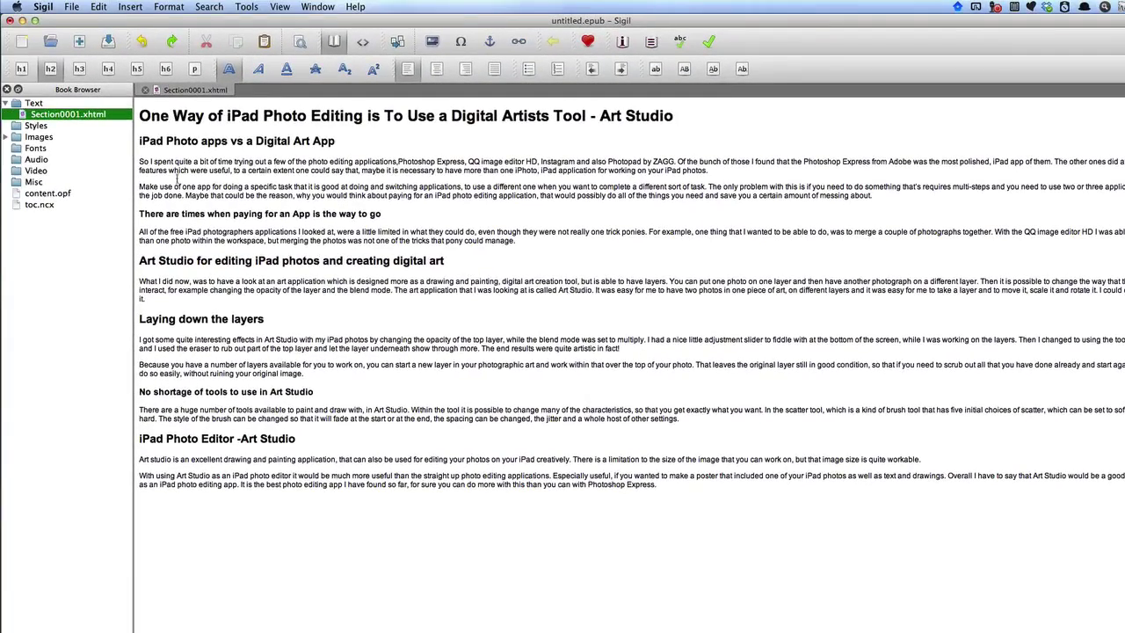
left_click(139, 160)
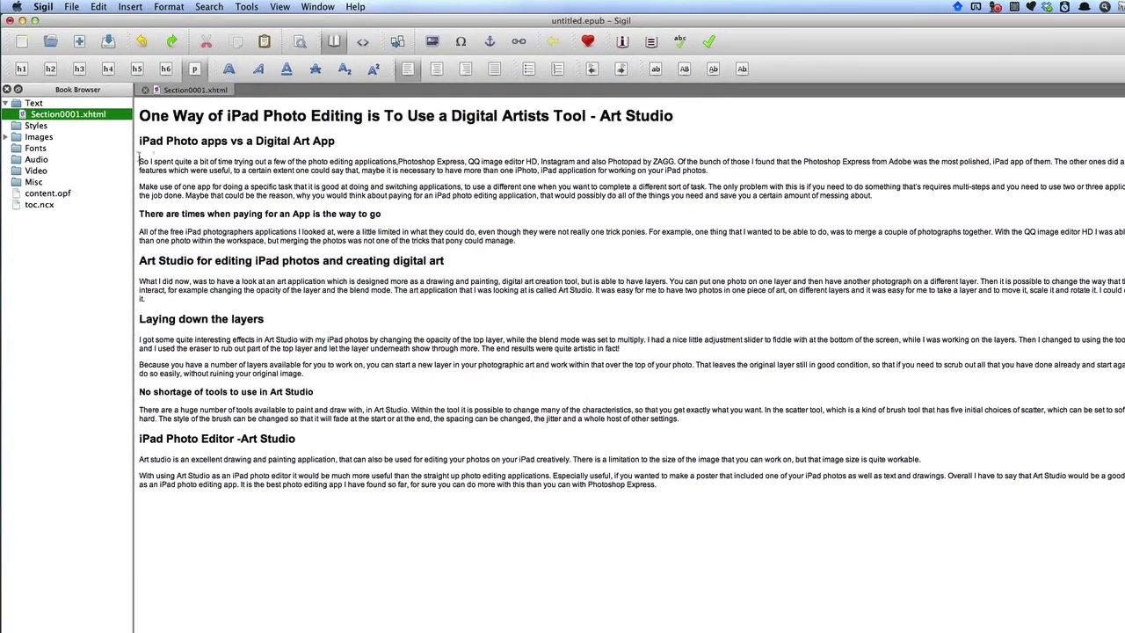
key("super+shift+i")
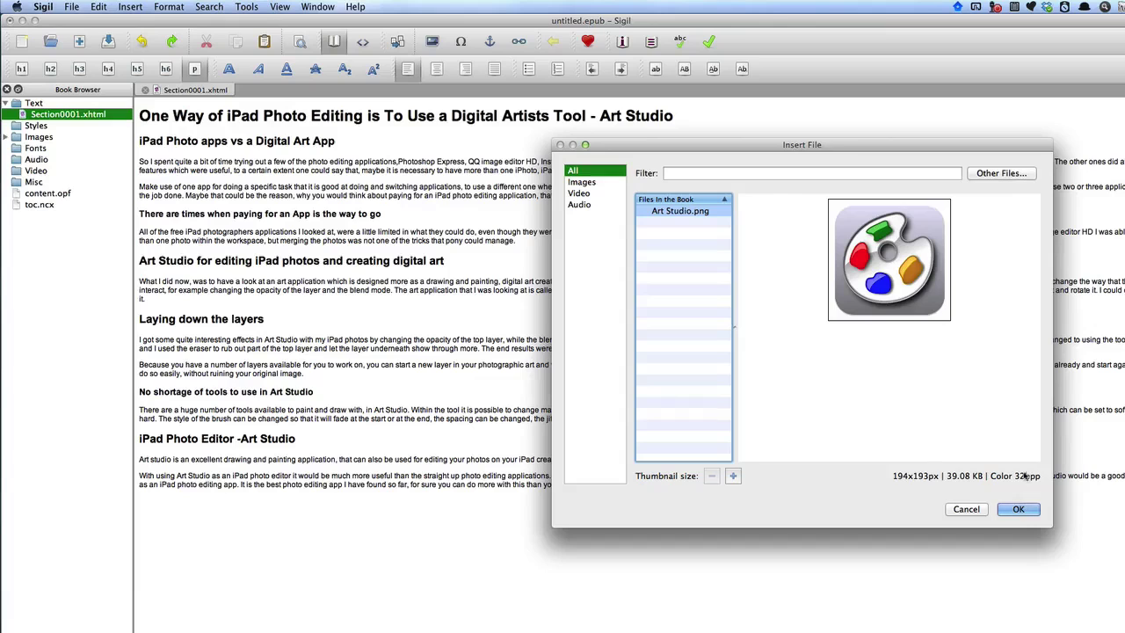
left_click(1019, 509)
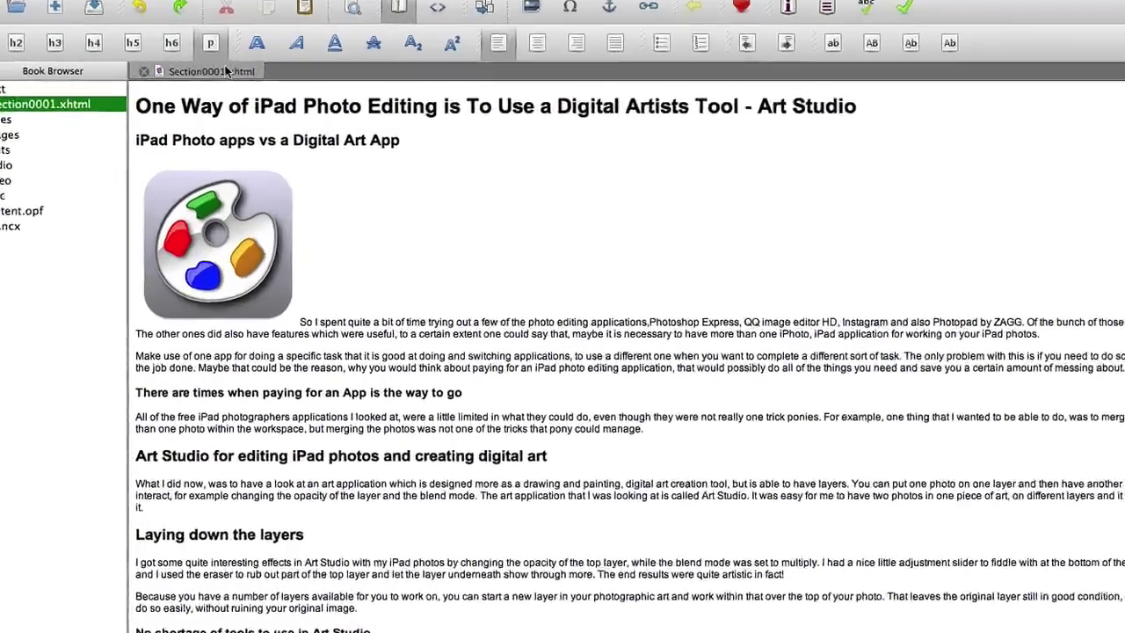
In the code, add style=" display: inline; float: left; margin: 10px 10px 10px 10px;" to the Art Studio image tag.
key("super+shift+c")
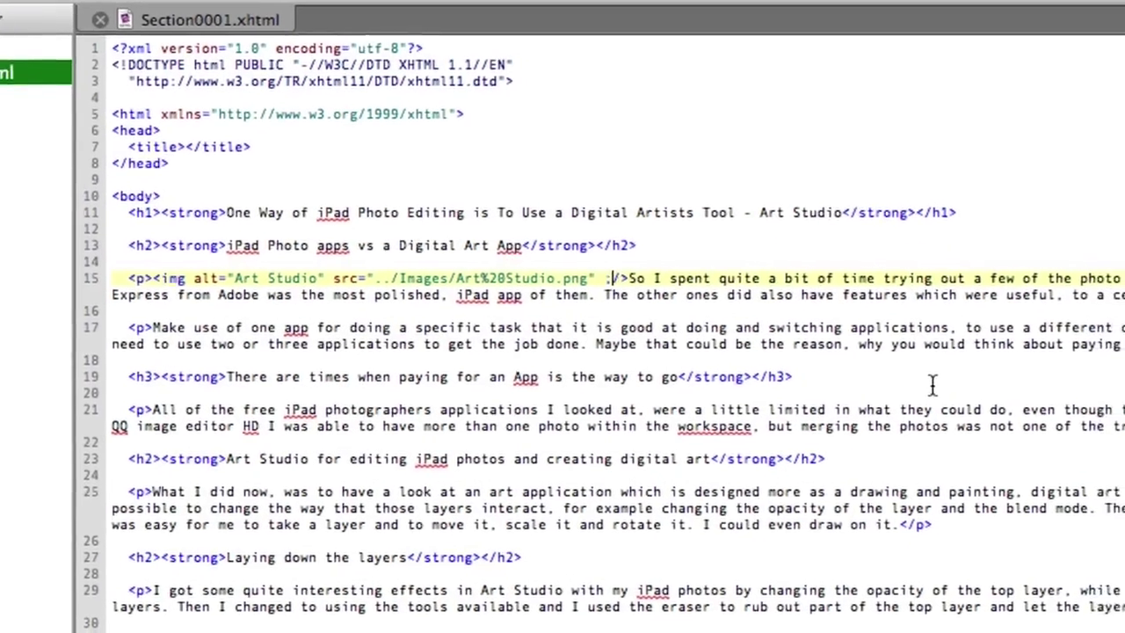
key("super+v")
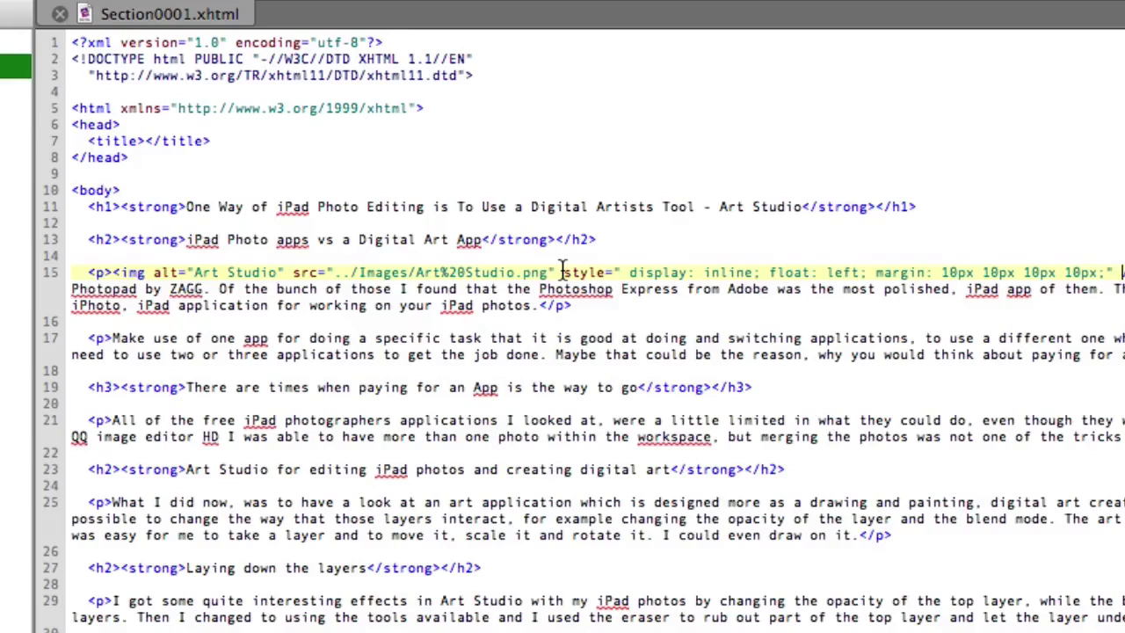
left_click_drag(562, 273, 1104, 272)
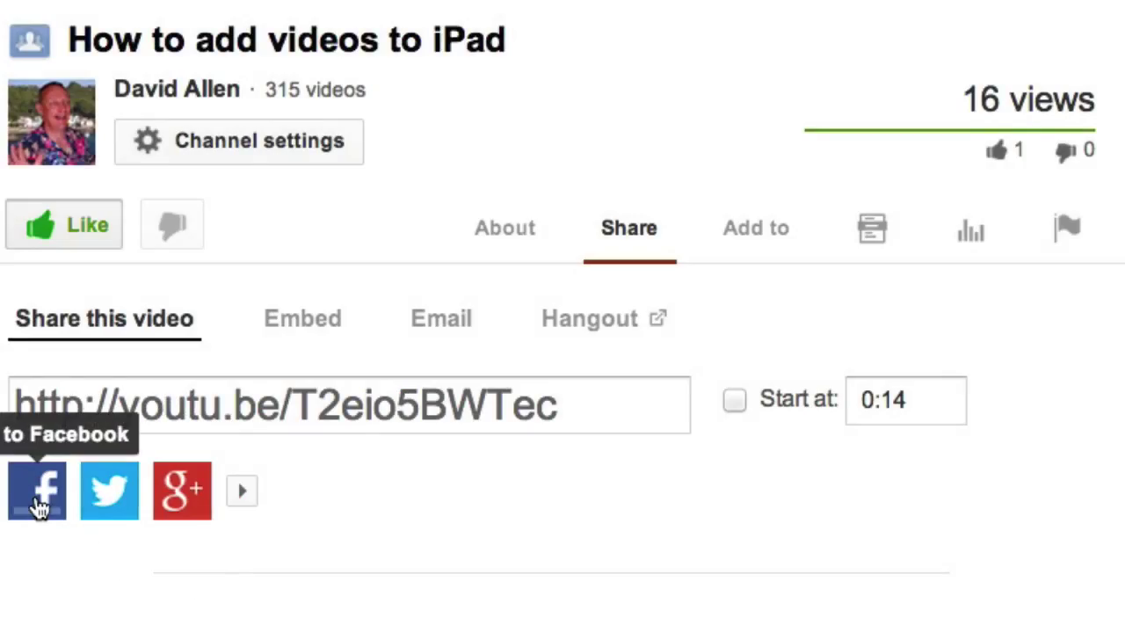
left_click(36, 509)
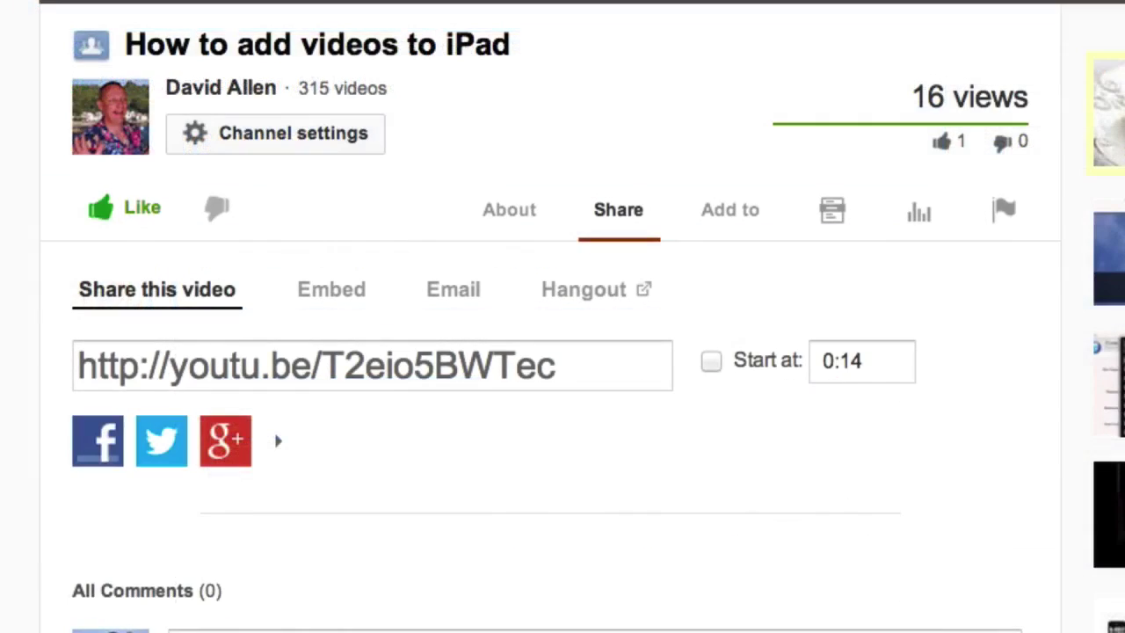
left_click(278, 440)
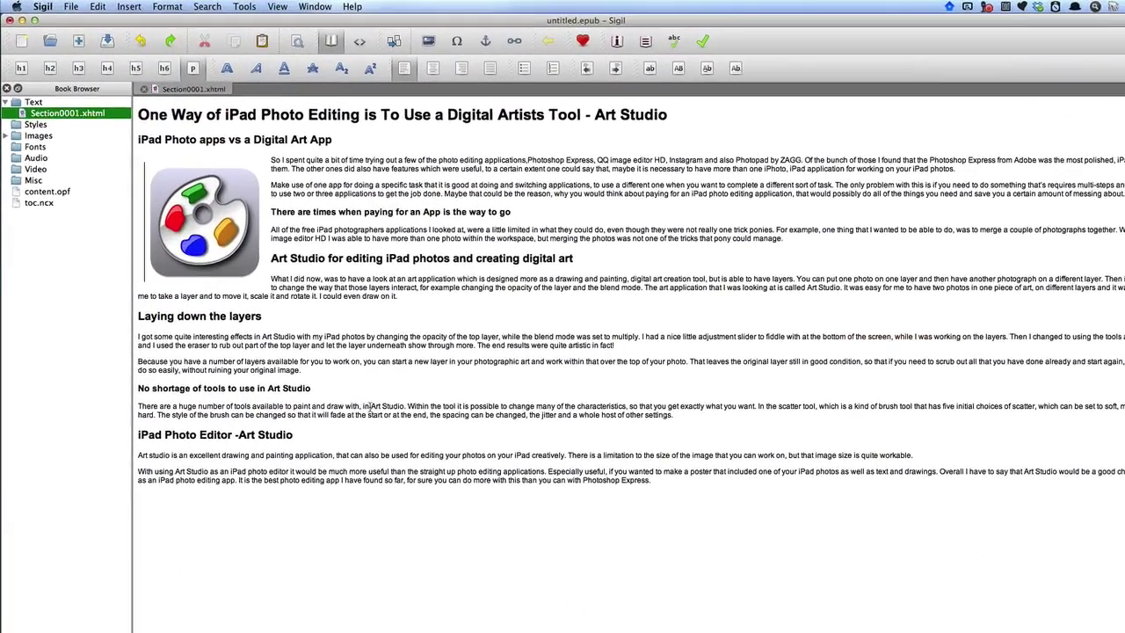
Switch to Pages and export the document to the Desktop as an ePub named Photo Editor 2, replacing the existing file.
key("ctrl+alt+super+a")
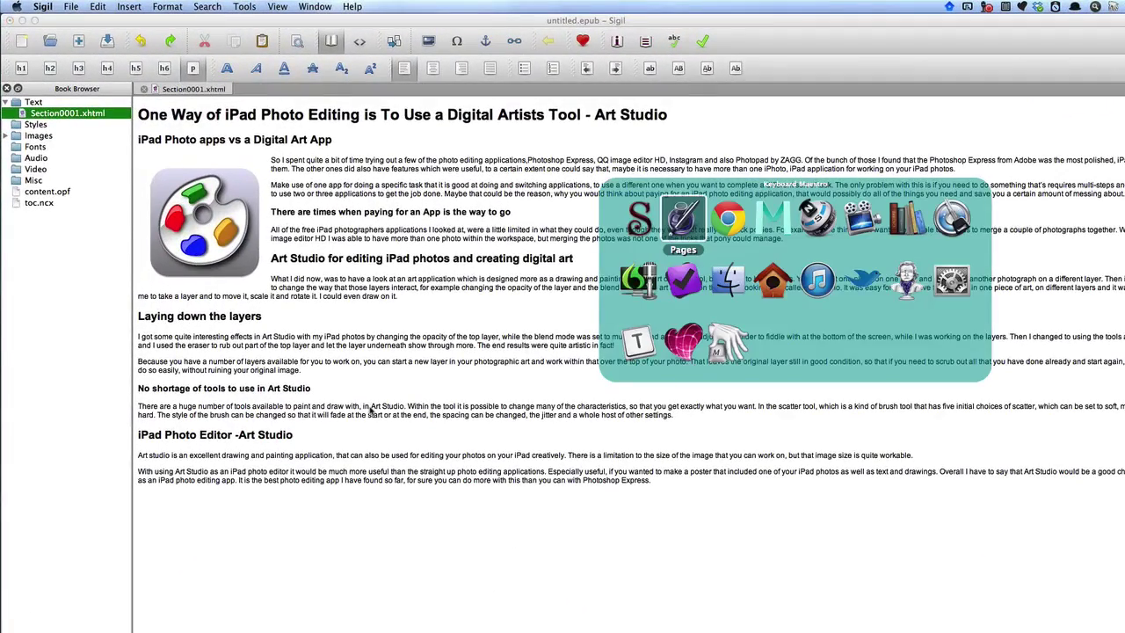
key("Return")
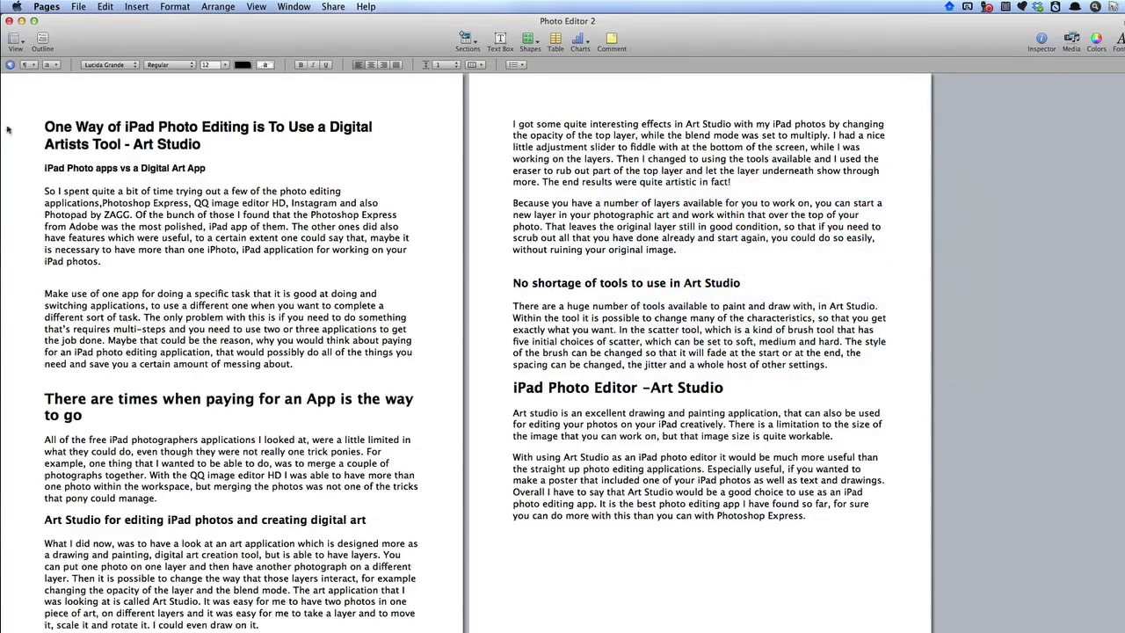
left_click(81, 8)
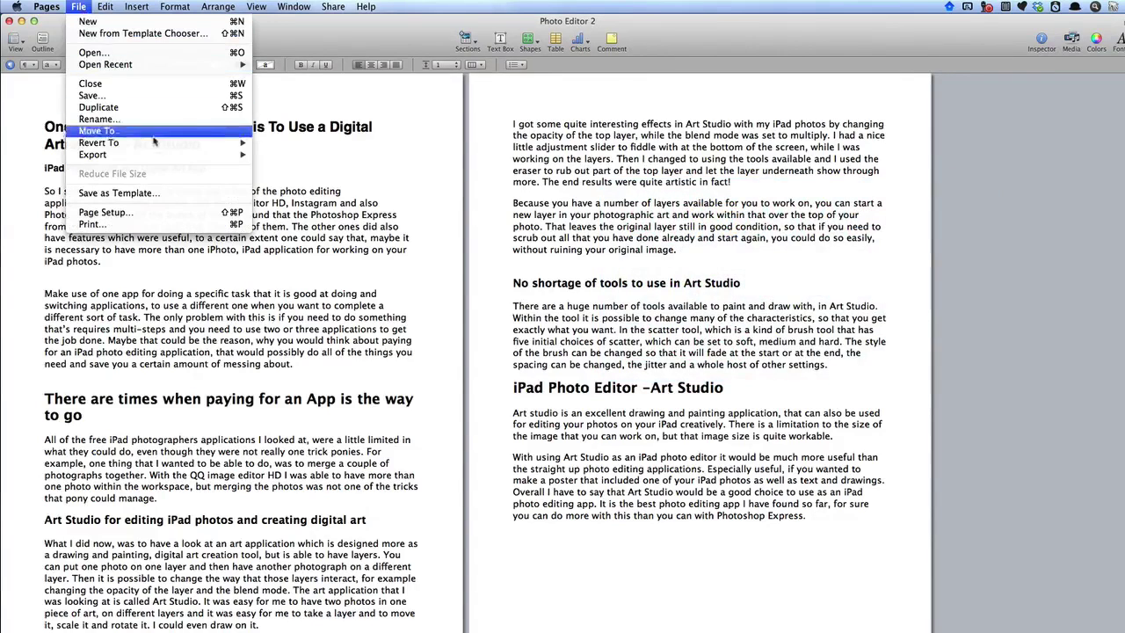
mouse_move(170, 156)
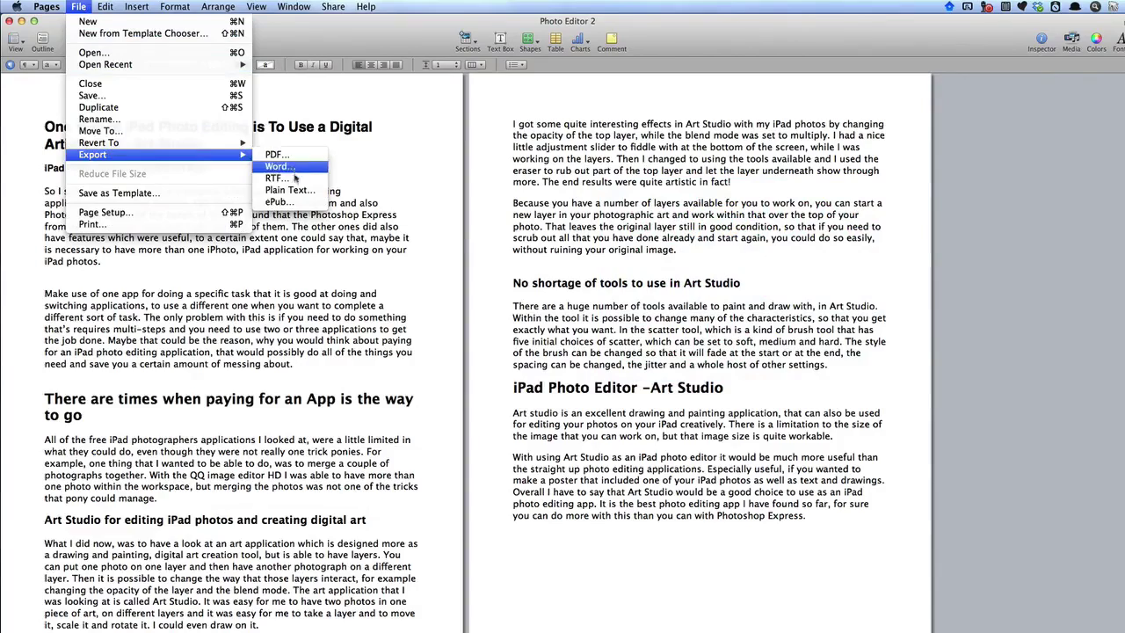
left_click(295, 203)
left_click(672, 215)
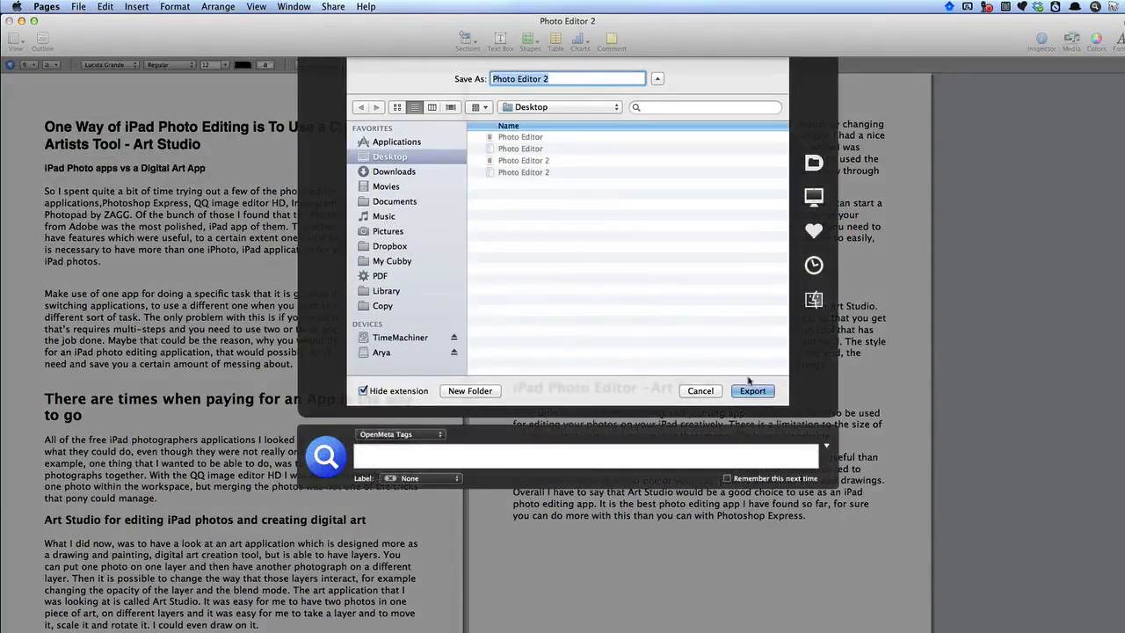
left_click(752, 390)
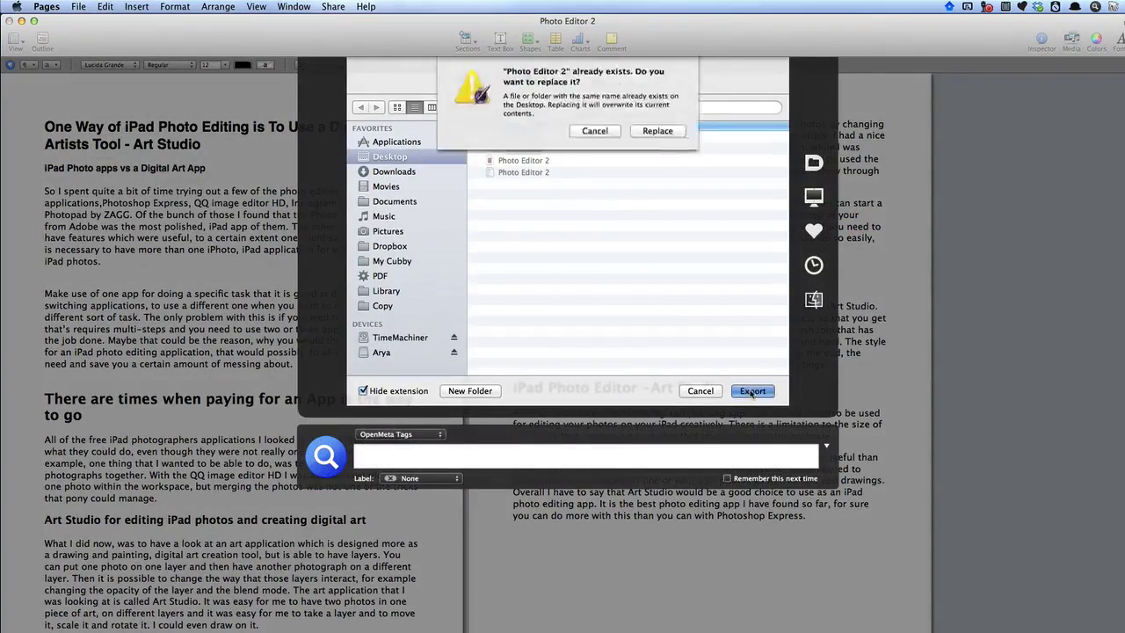
key("Return")
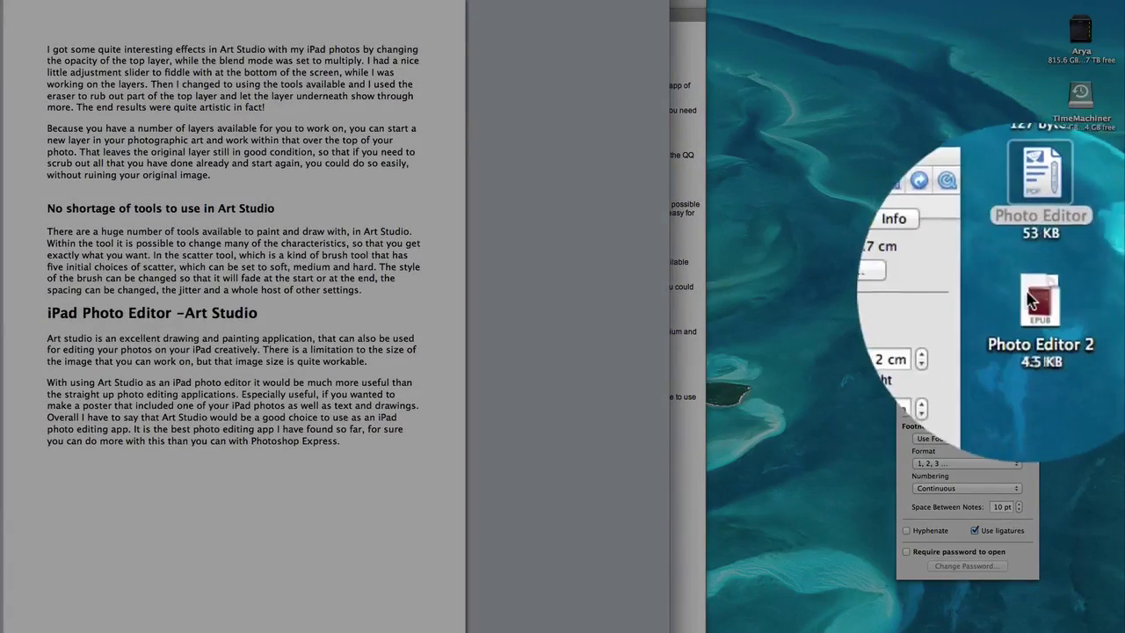
Open the exported Photo Editor 2 ePub from the Desktop in Sigil.
left_click(1035, 300)
right_click(1032, 300)
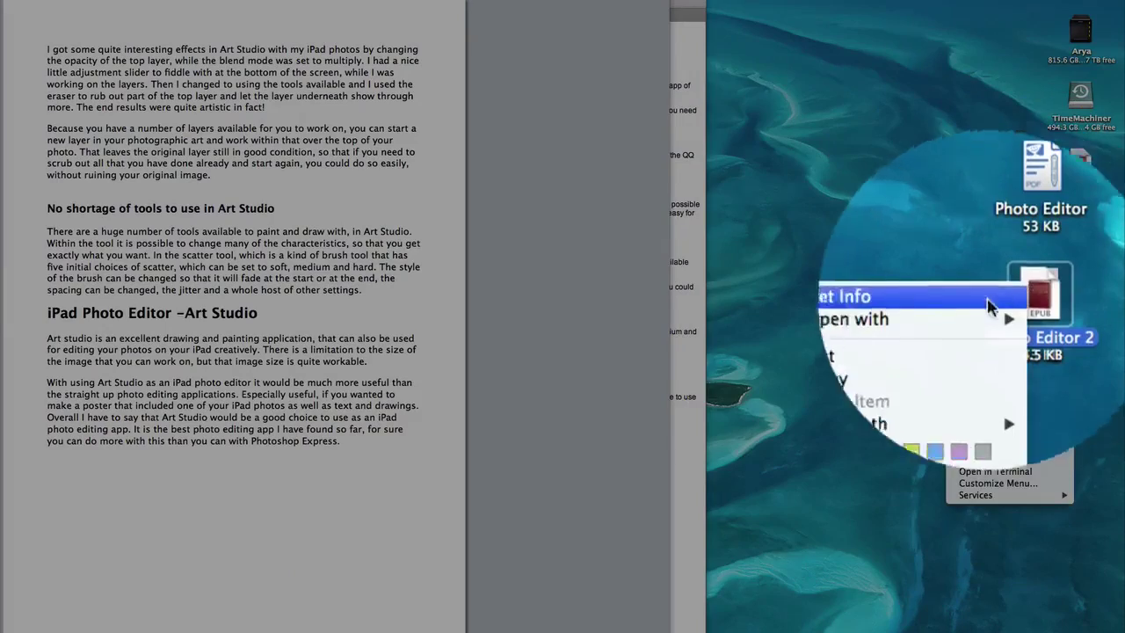
mouse_move(993, 310)
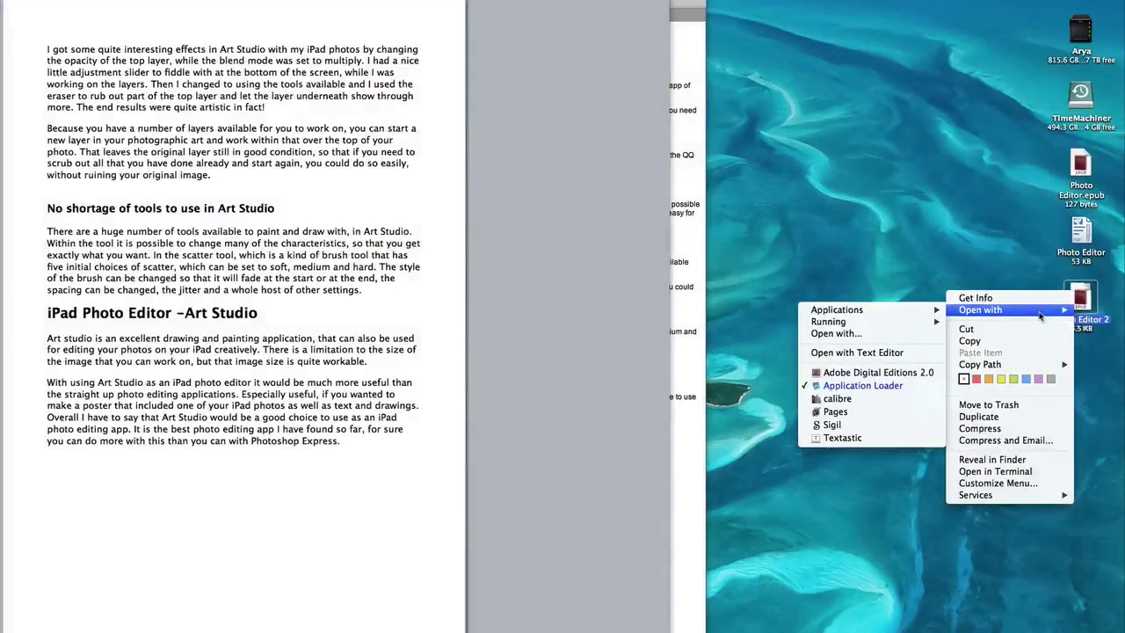
left_click(875, 425)
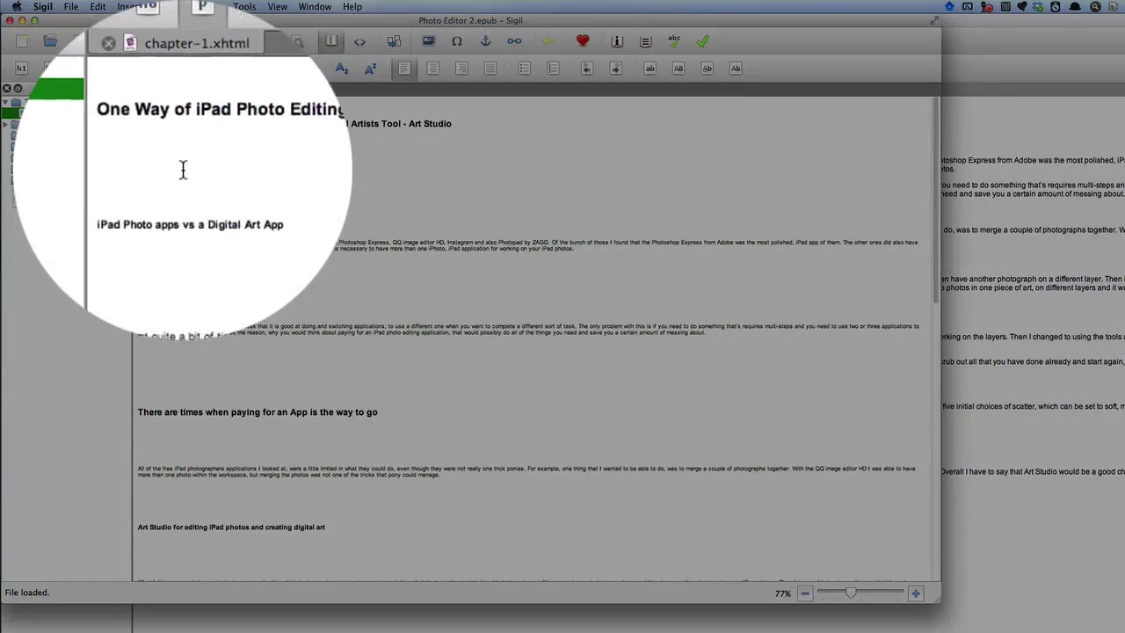
Examine the blank space around the first headings of chapter-1.xhtml, and display the chapter's code.
left_click(176, 170)
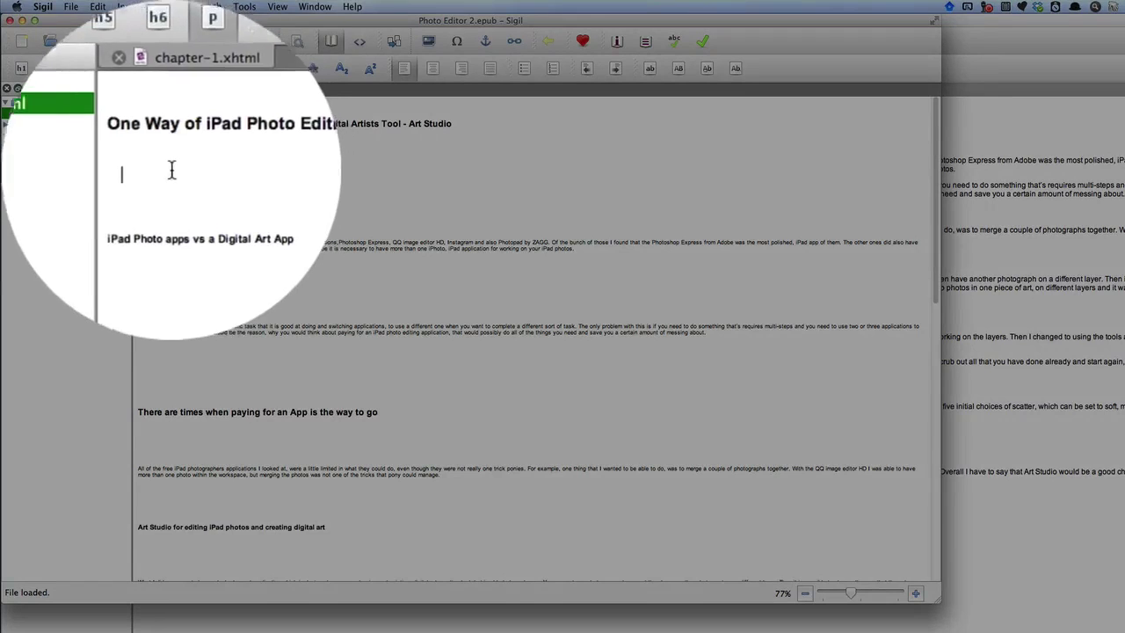
left_click_drag(170, 170, 186, 230)
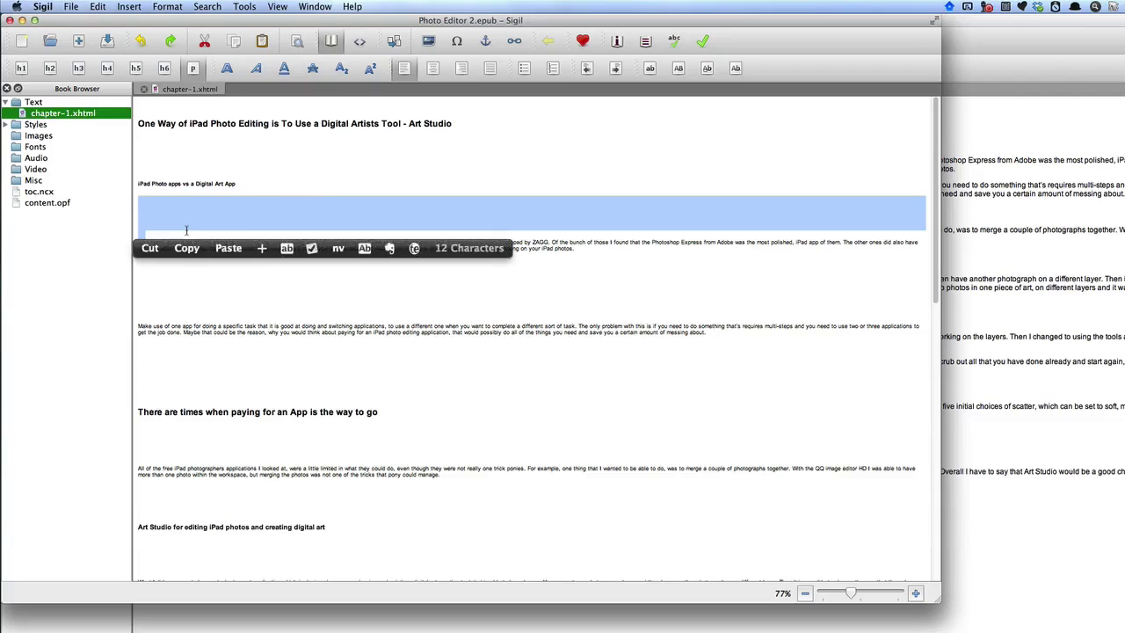
left_click(325, 297)
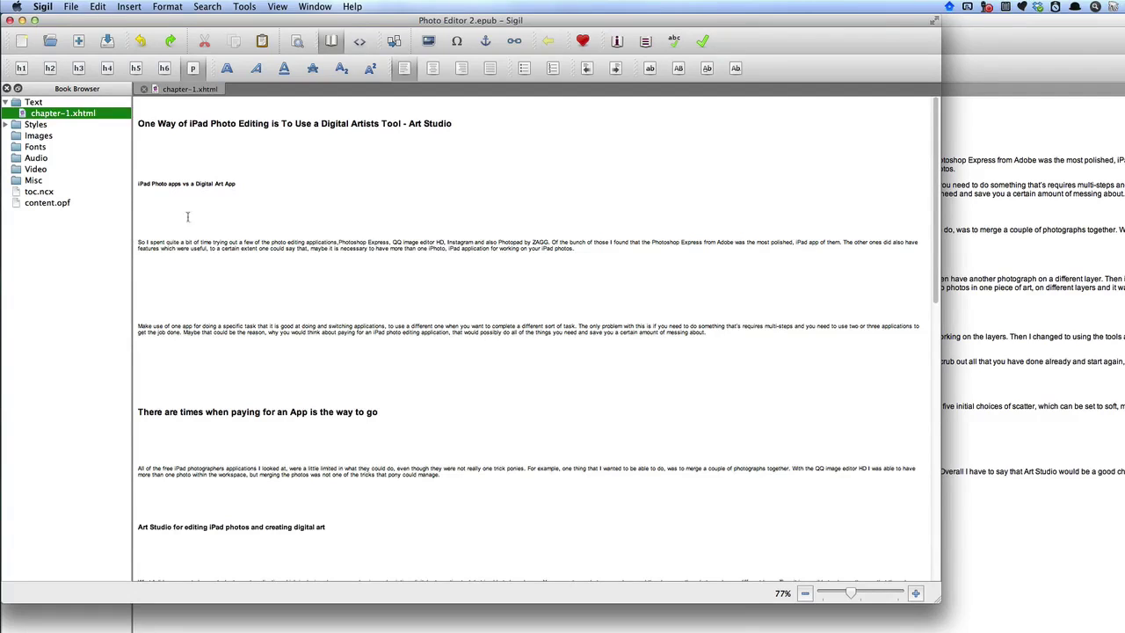
key("F2")
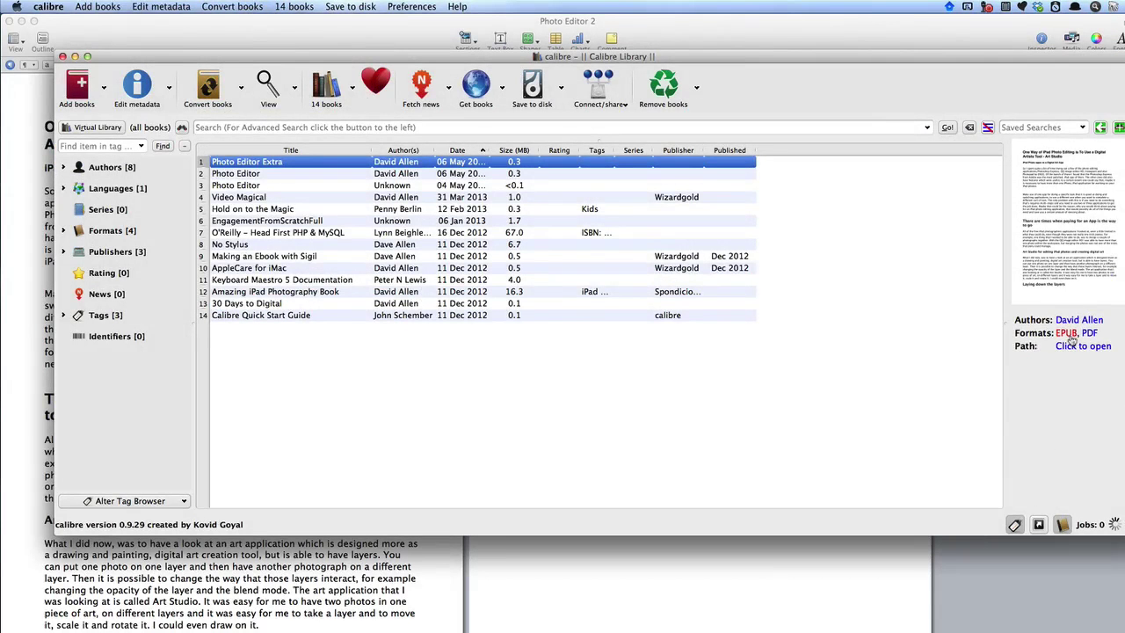
From calibre, open the folder of the Photo Editor Extra book and open its ePub file in Sigil.
left_click(1074, 345)
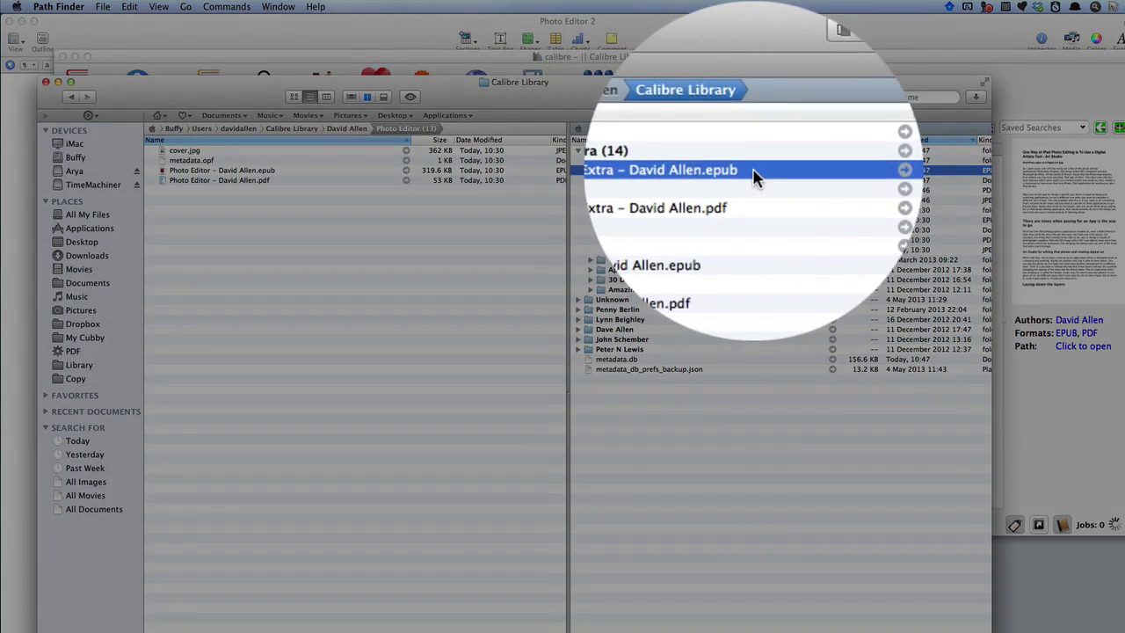
right_click(754, 168)
mouse_move(795, 185)
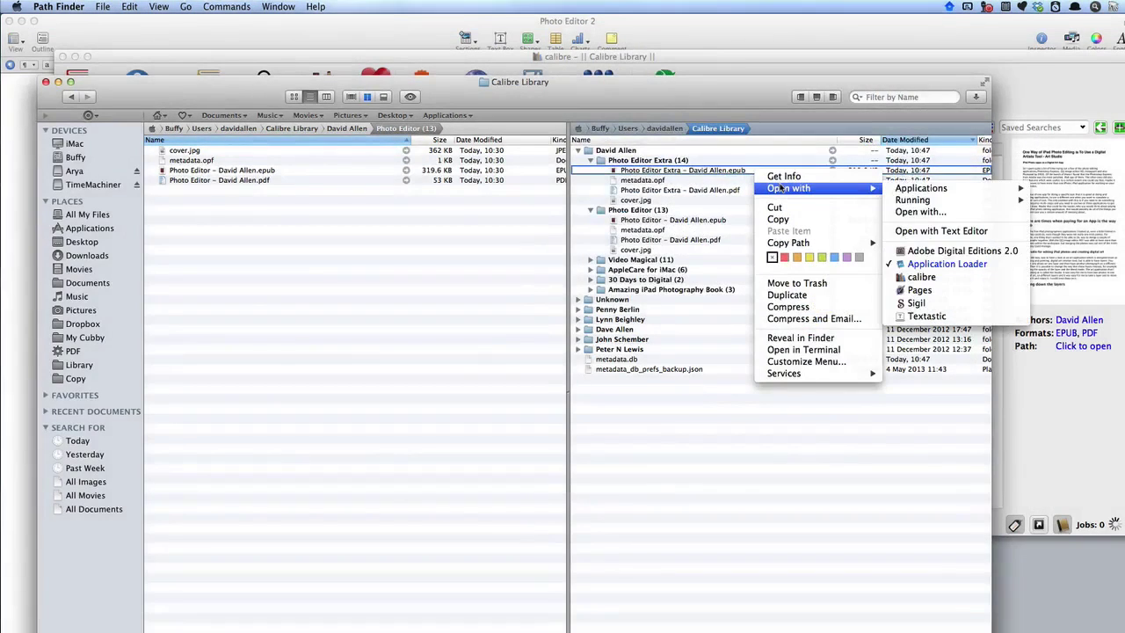
left_click(1054, 332)
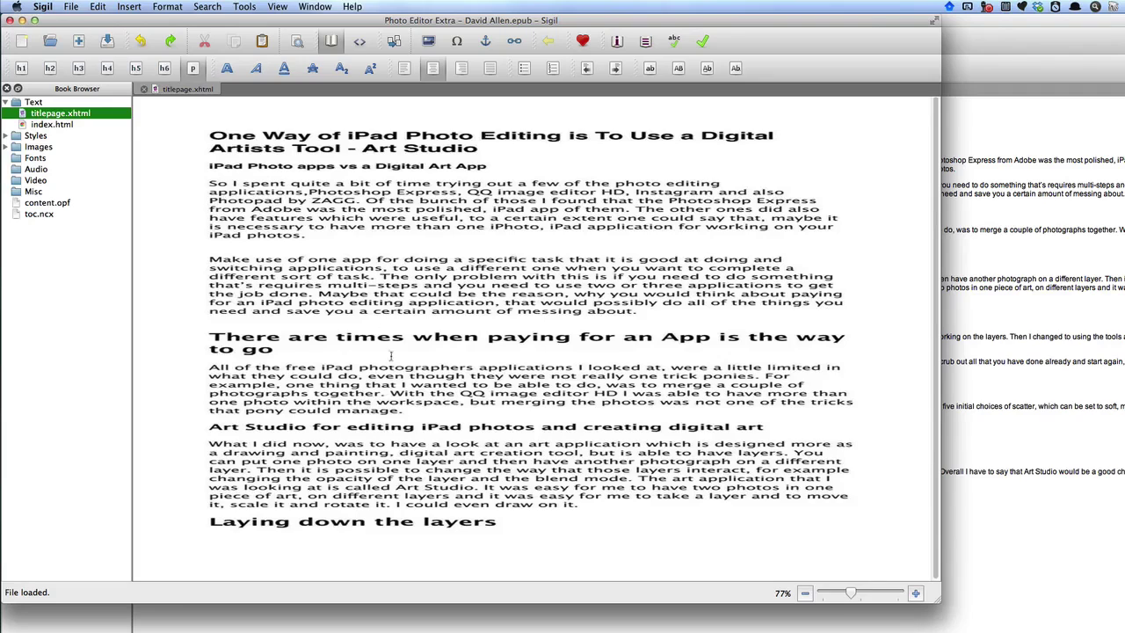
Open index.html and examine in code view how the "So I spent quite a bit of time" line is tagged.
left_click(79, 125)
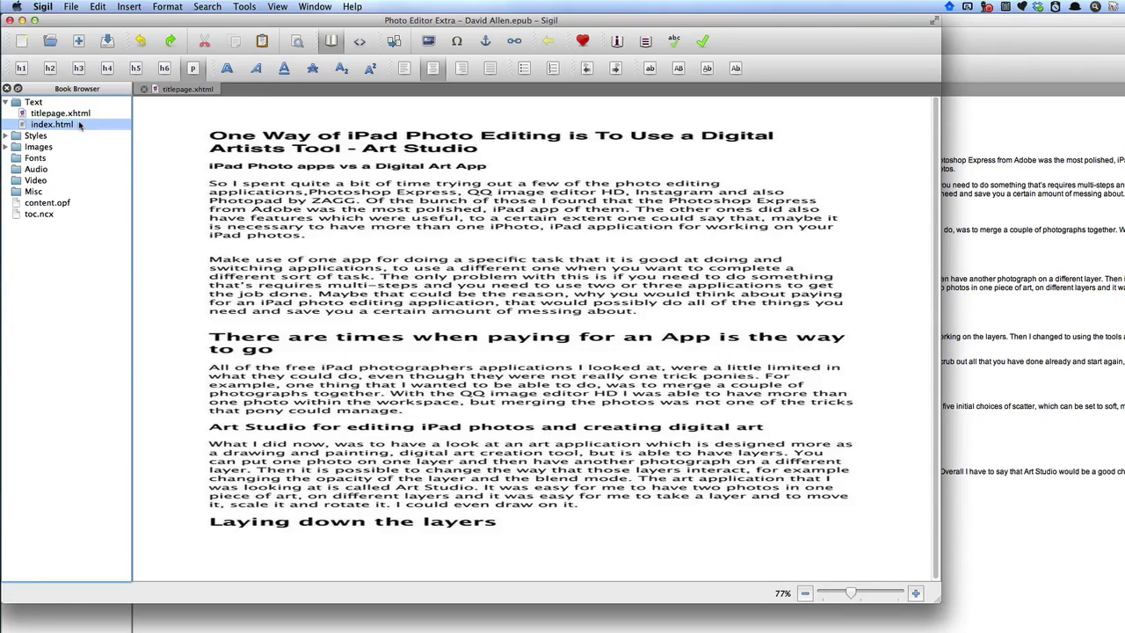
double_click(79, 124)
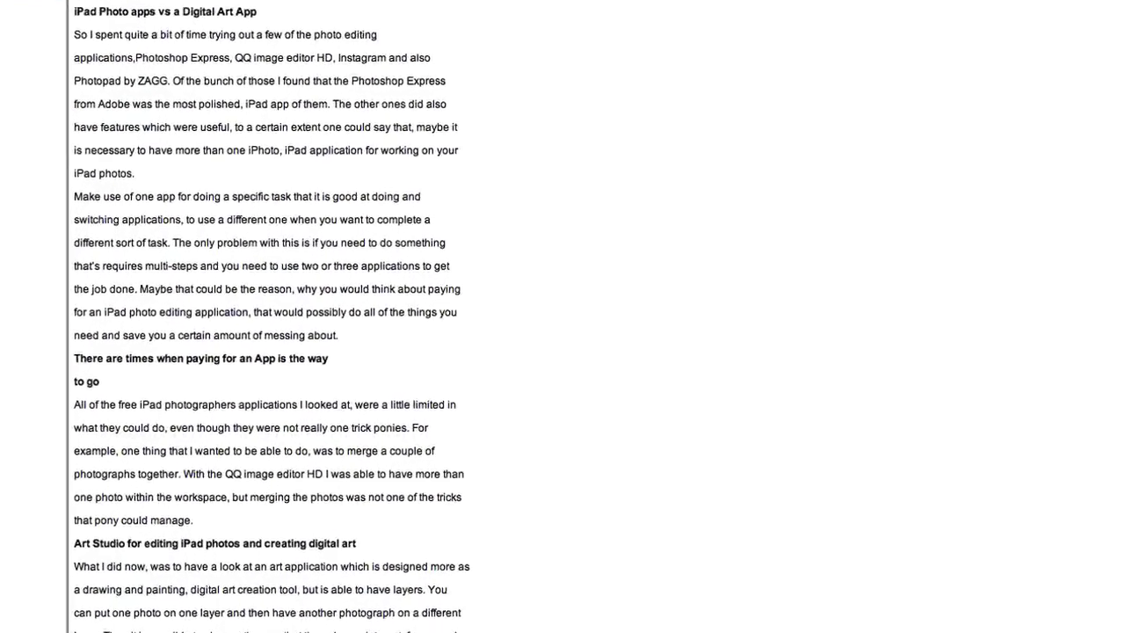
key("F2")
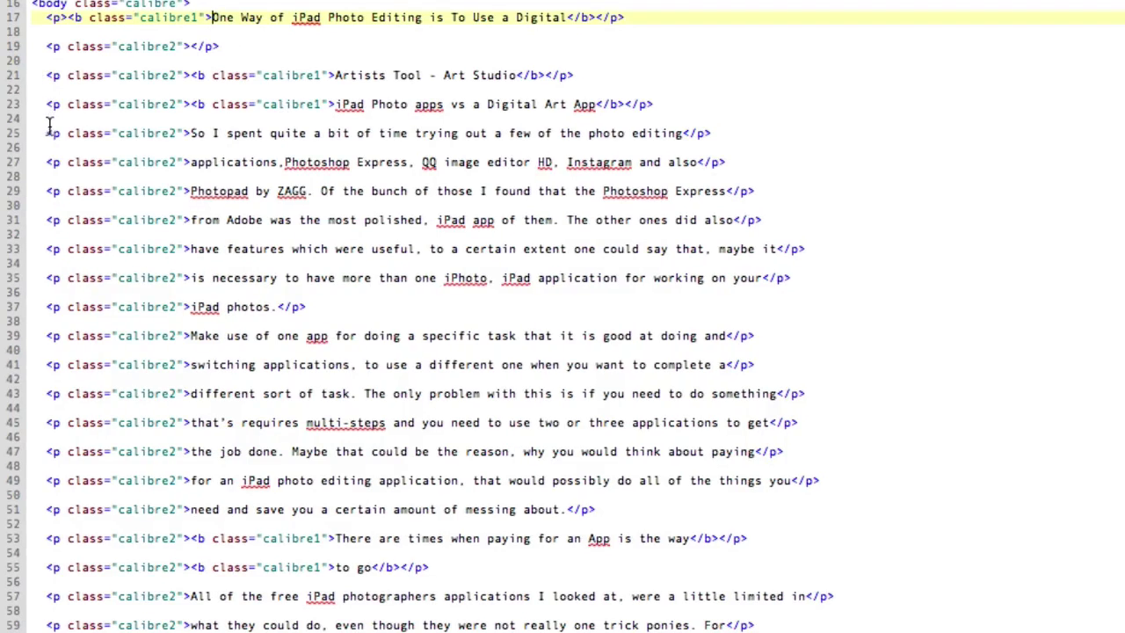
left_click_drag(46, 129, 709, 133)
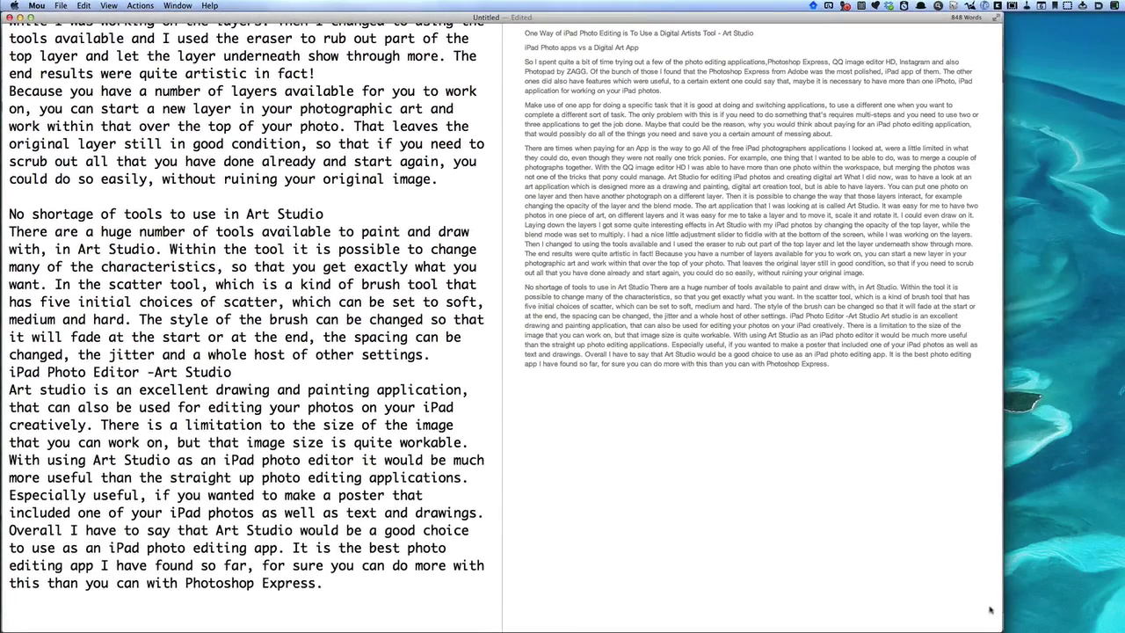
In Mou, mark the "One Way of iPad Photo Editing" title with # and "iPad Photo apps vs a Digital Art App" with ###.
scroll(348, 296, "up", 10)
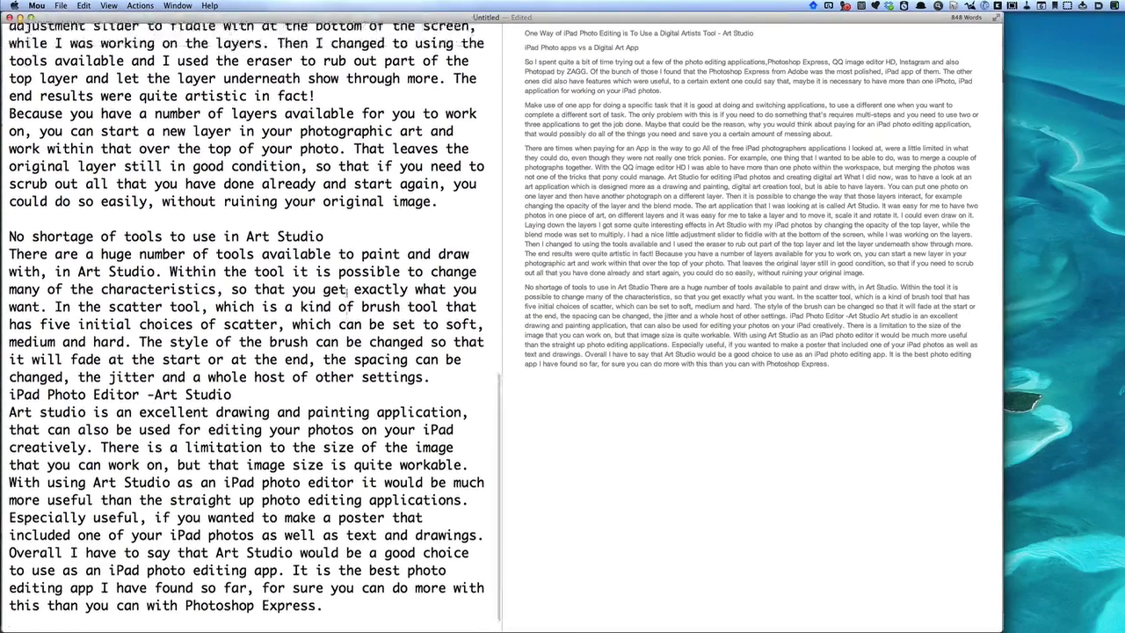
scroll(348, 296, "up", 10)
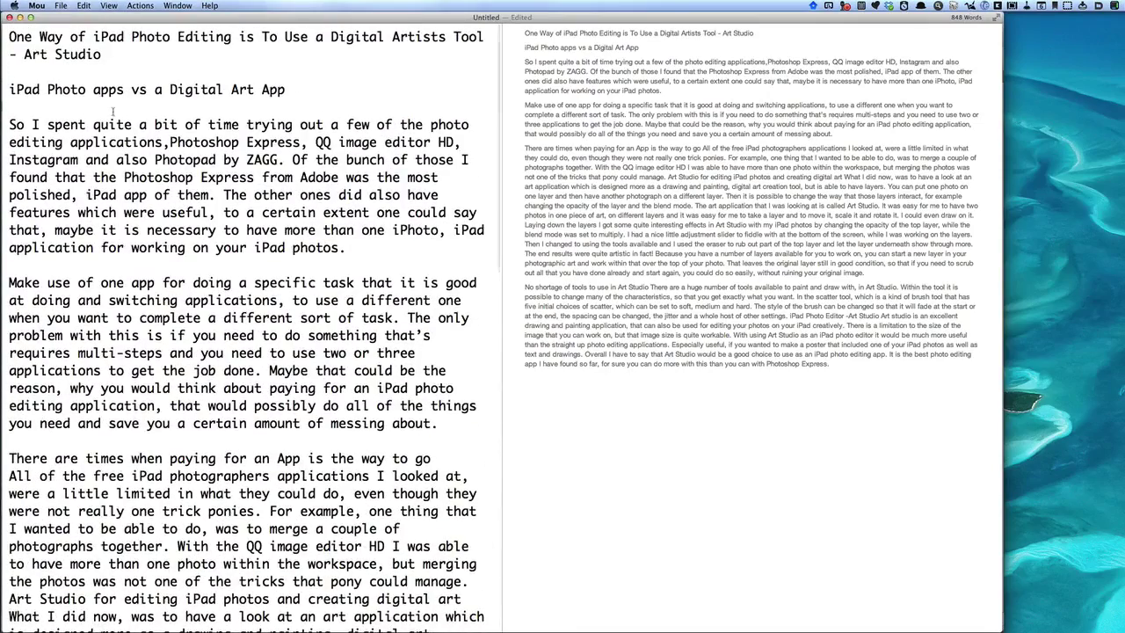
type("# ")
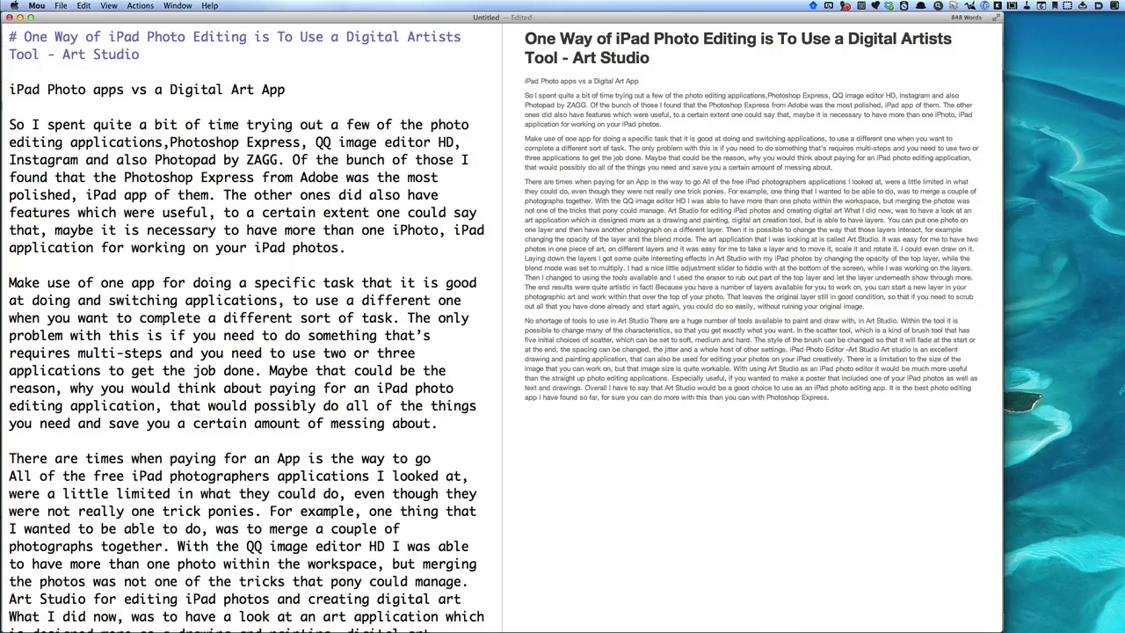
type("###")
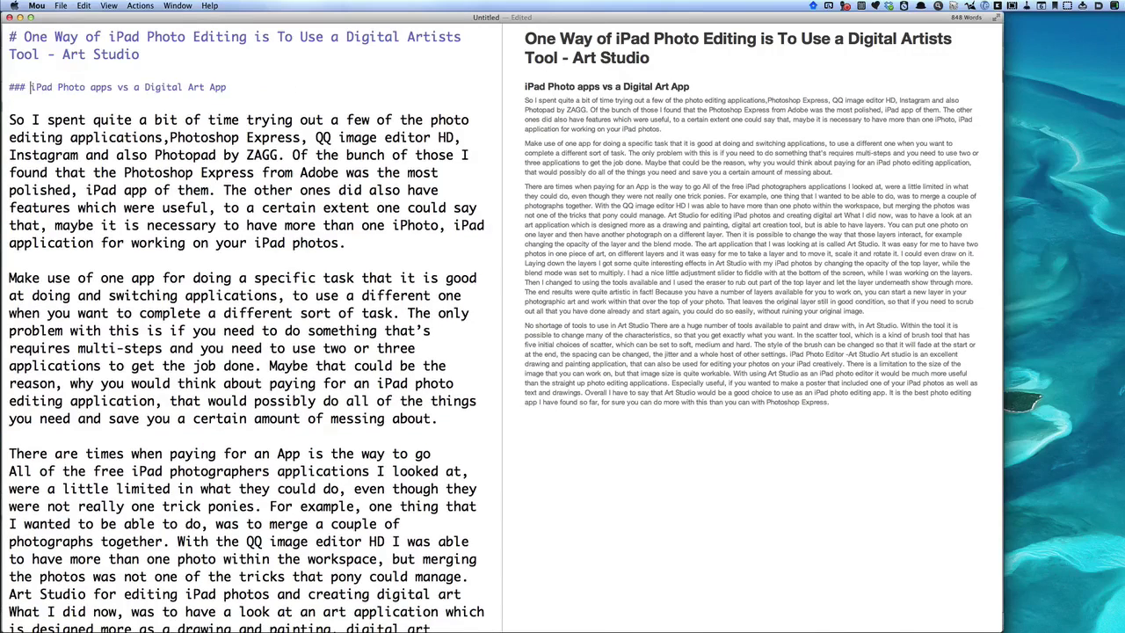
Set off "Laying down the layers" with blank lines as a ## heading, and mark "No shortage of tools to use in Art Studio" with ###.
scroll(26, 428, "down", 5)
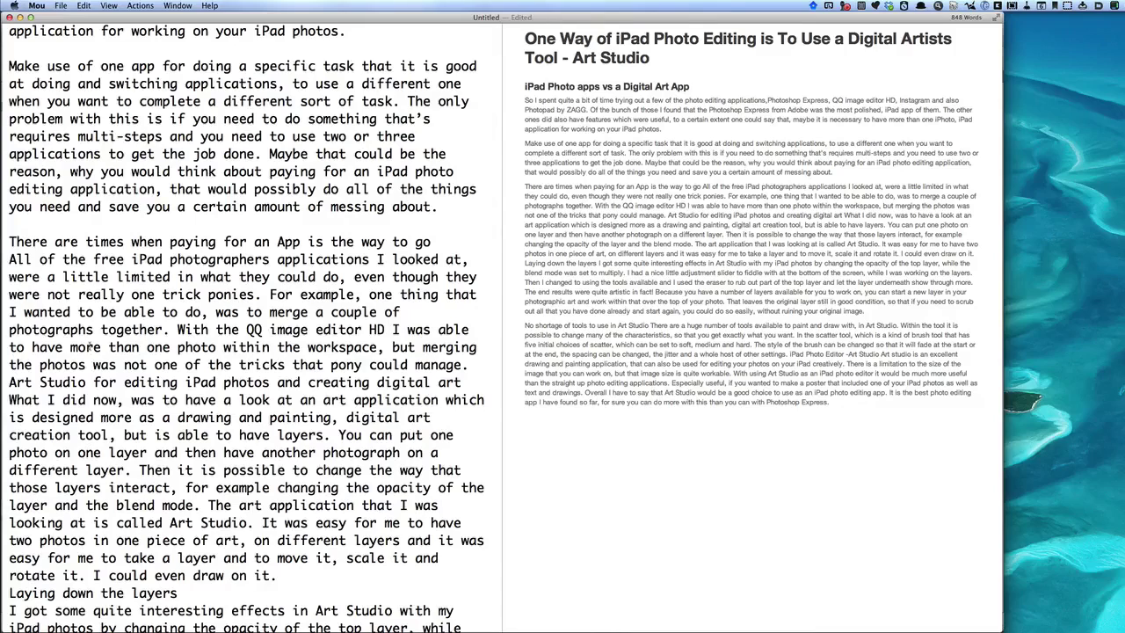
left_click(278, 575)
key("Return")
key("Return")
scroll(278, 574, "down", 7)
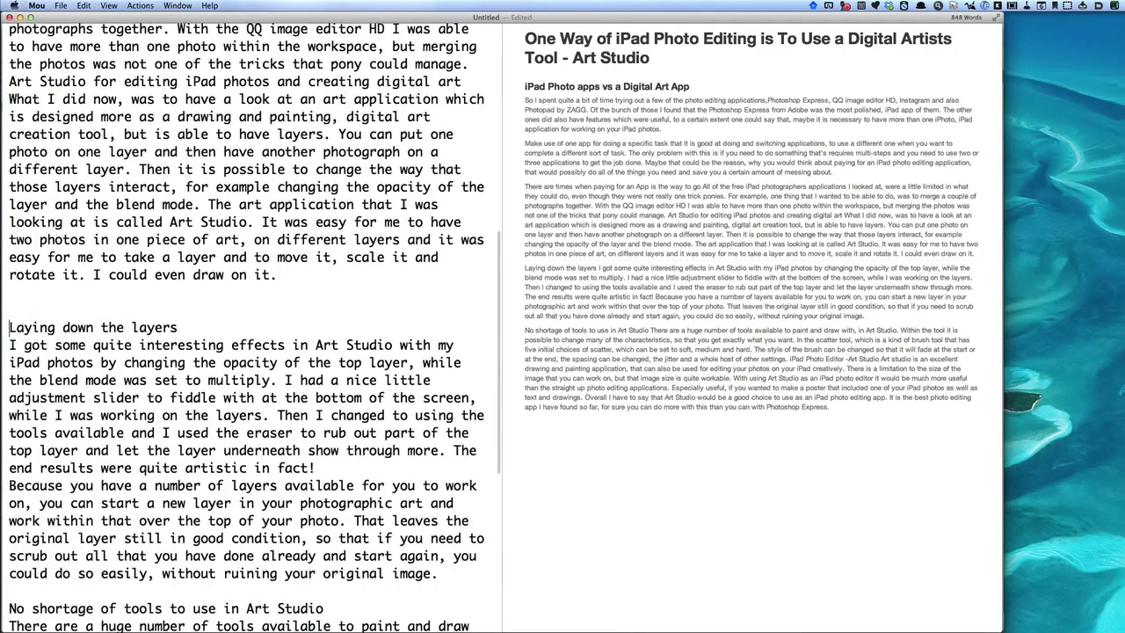
key("Down")
key("Return")
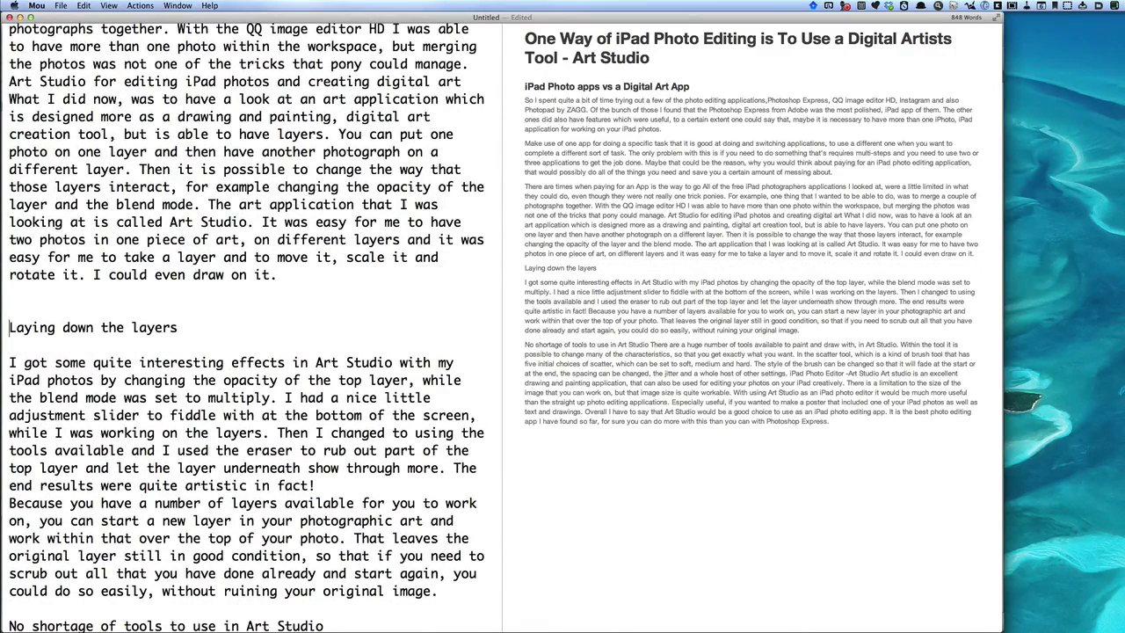
type("###")
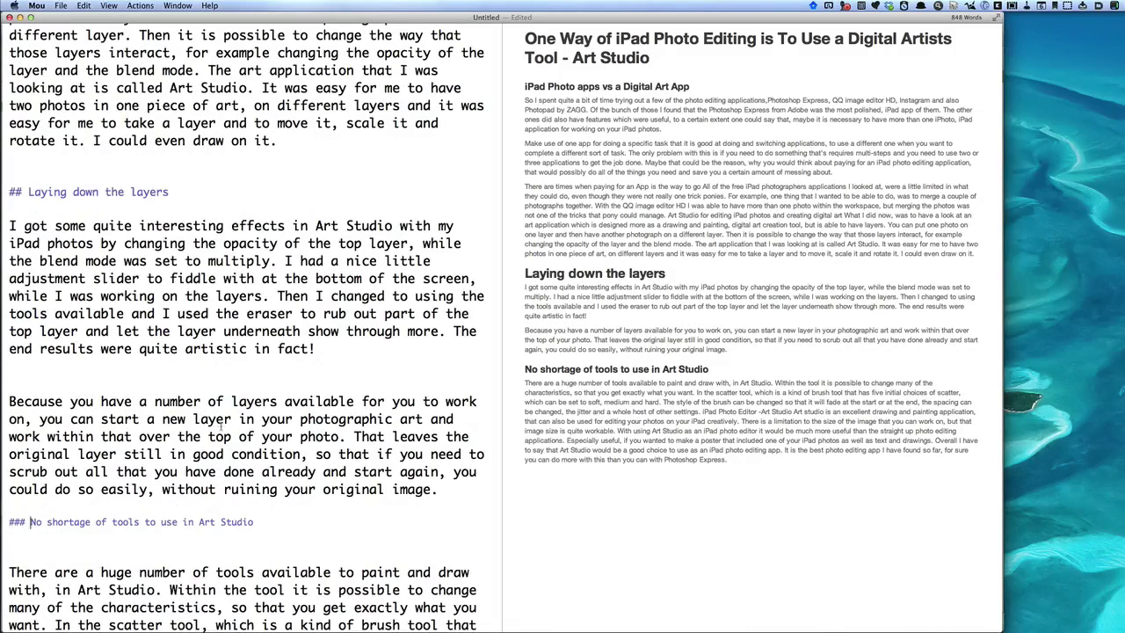
Switch to Sigil, replace the empty paragraph in Section0002.xhtml with the copied HTML, and display the section in book view.
key("super+Tab")
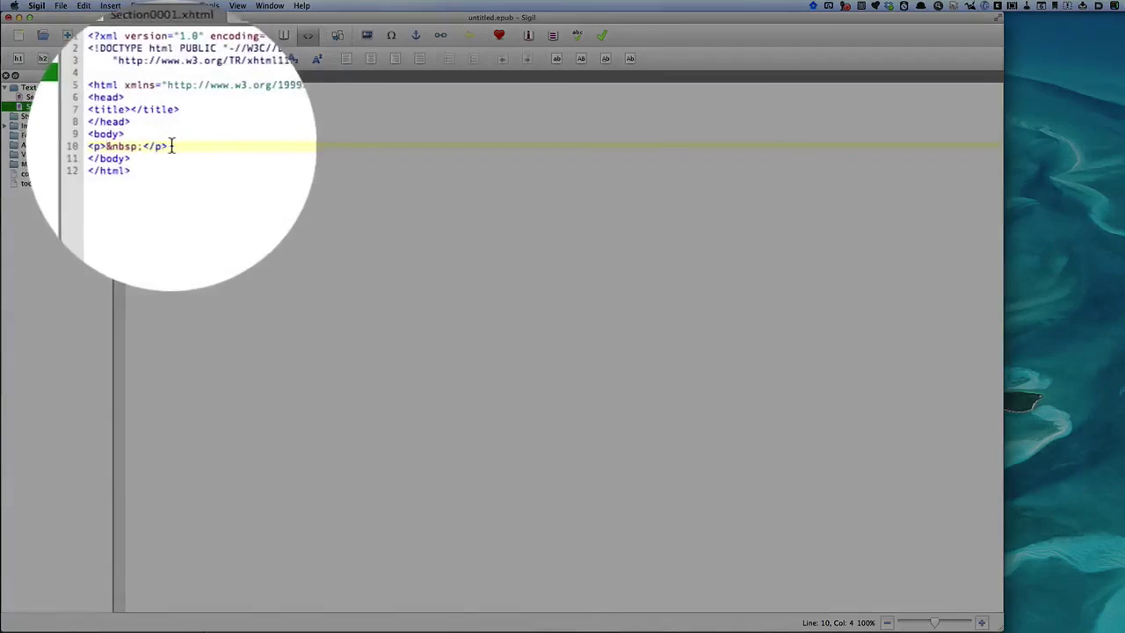
left_click_drag(158, 145, 145, 150)
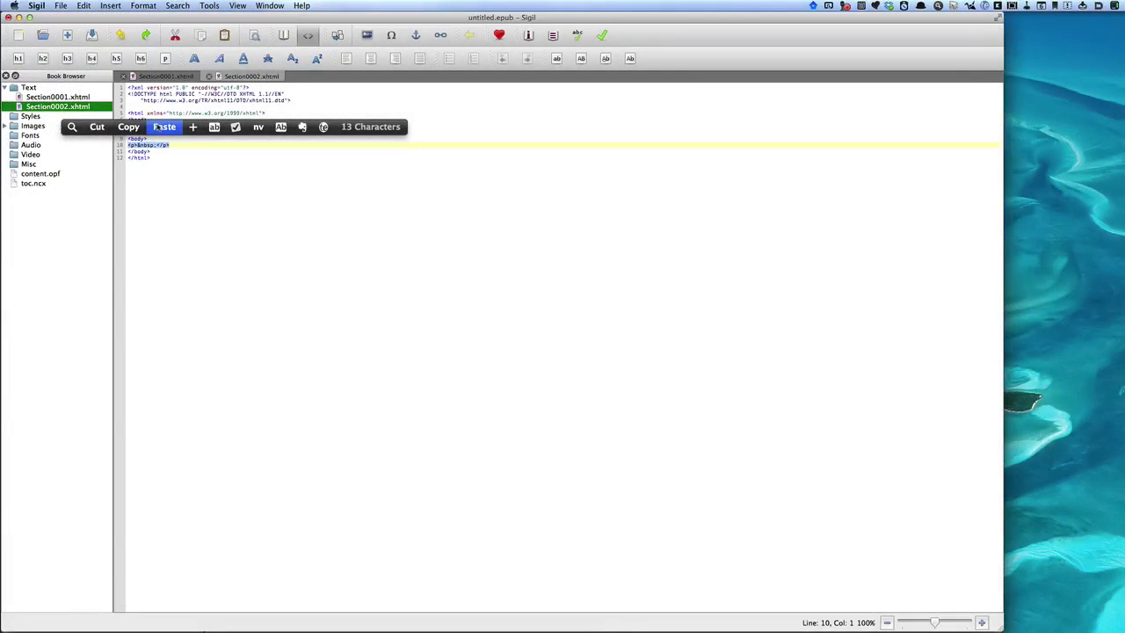
left_click(164, 126)
key("super+shift+b")
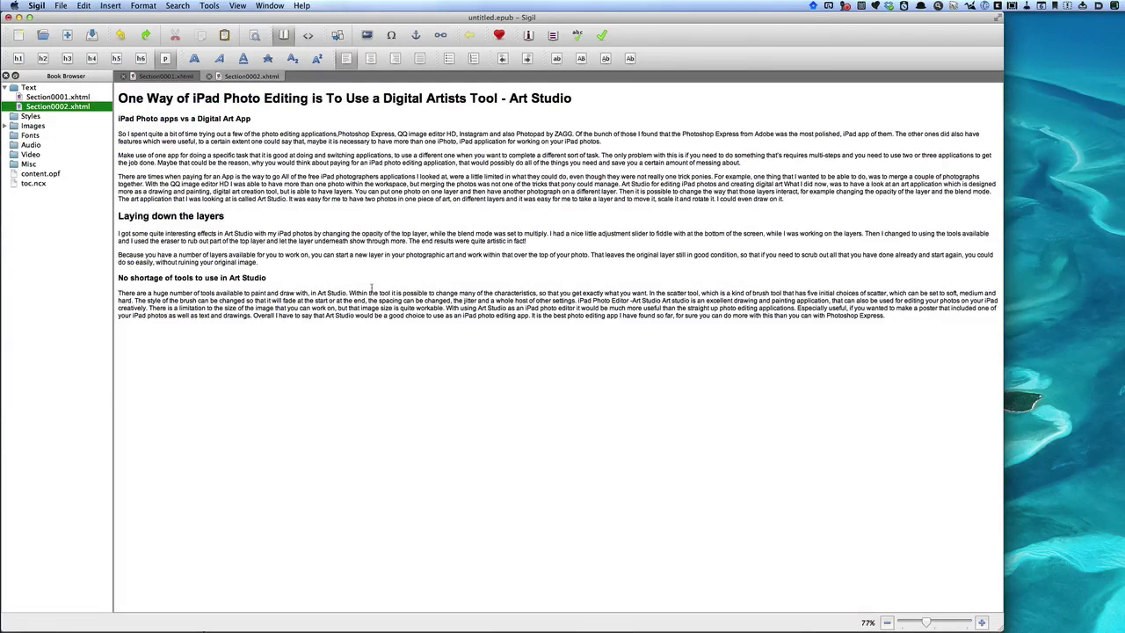
Review the Clean HTML output on the word2cleanhtml page in Chrome, and the code of Section0001.xhtml in Sigil.
key("ctrl+space")
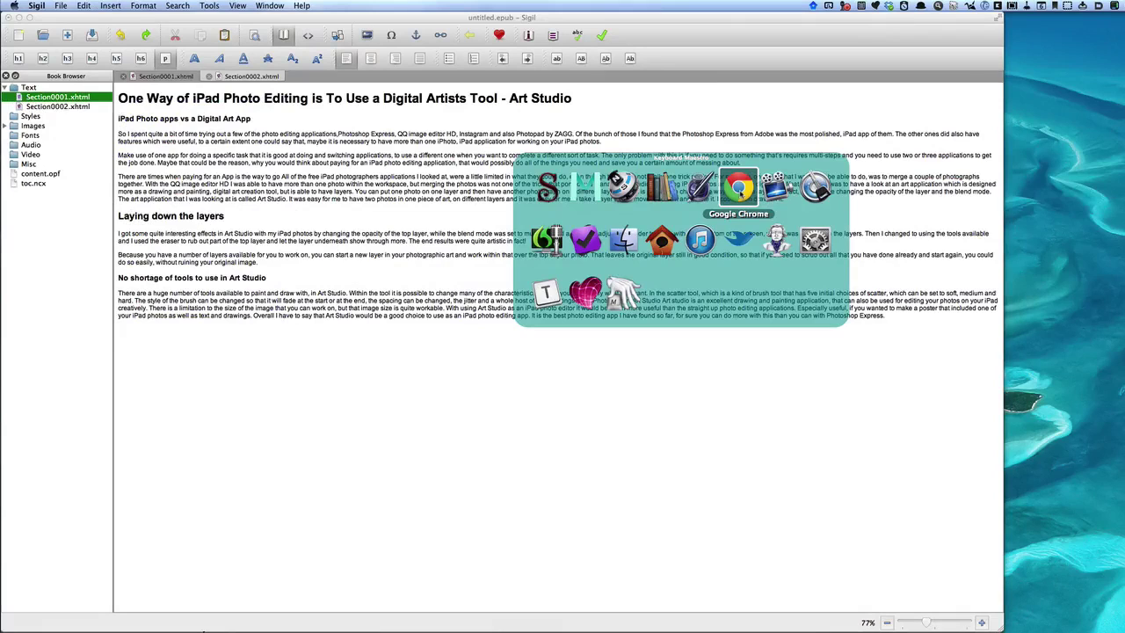
left_click(738, 188)
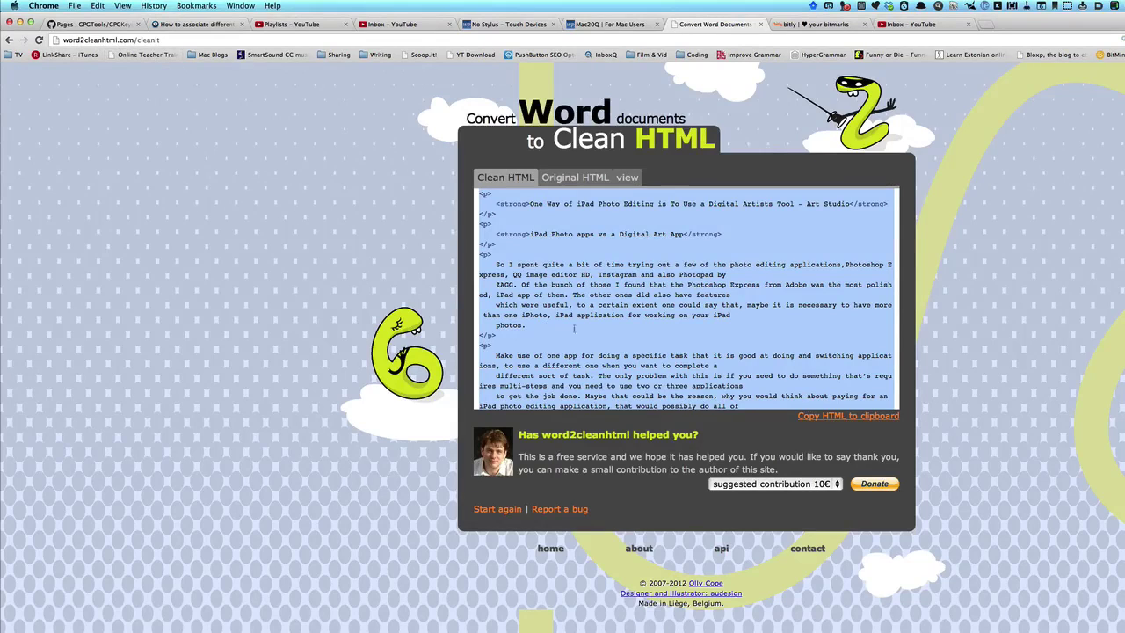
key("alt+space")
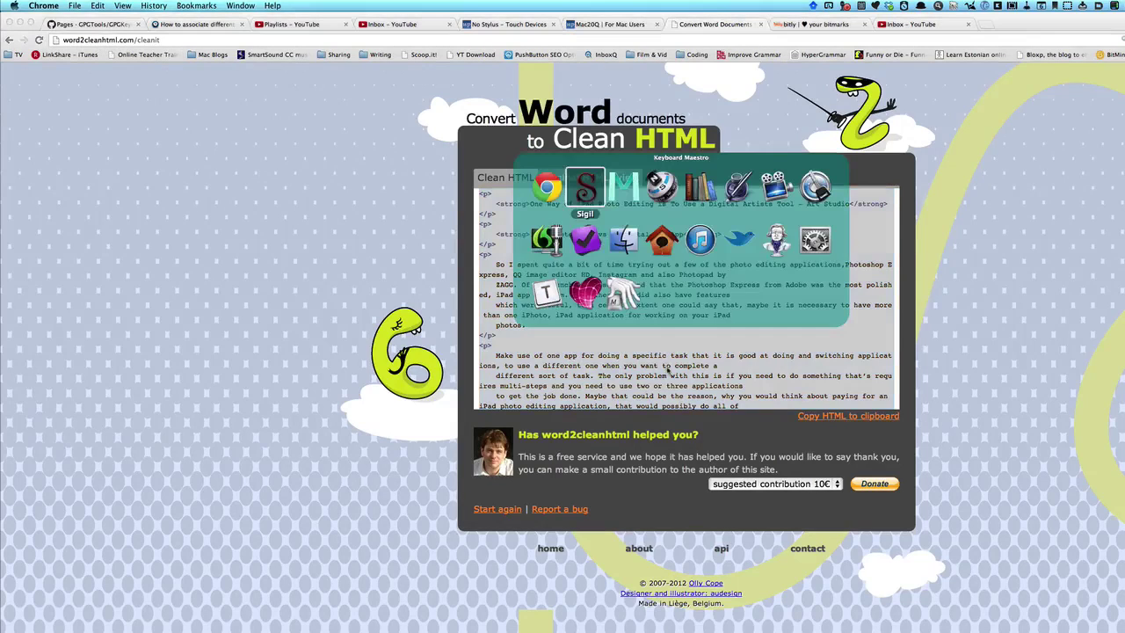
key("Return")
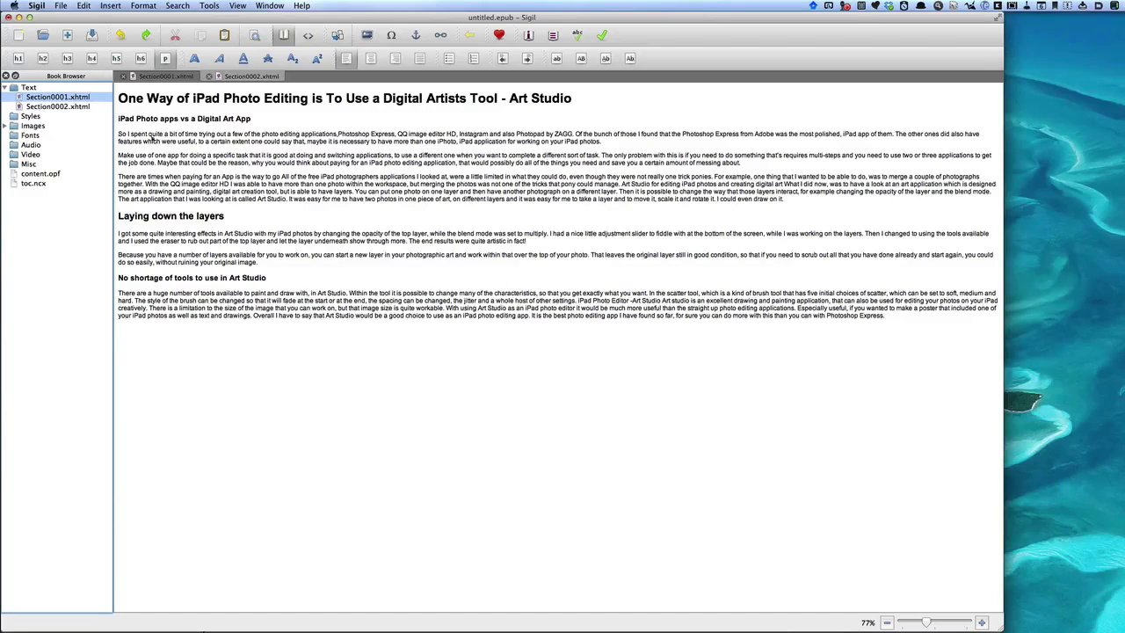
left_click(92, 100)
key("super+shift+c")
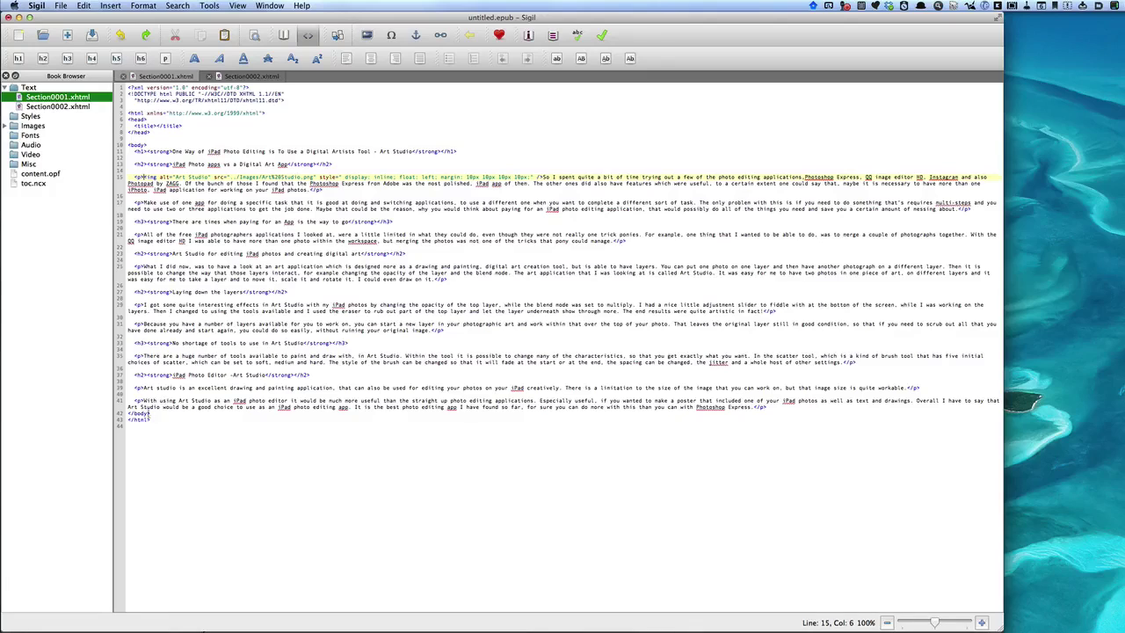